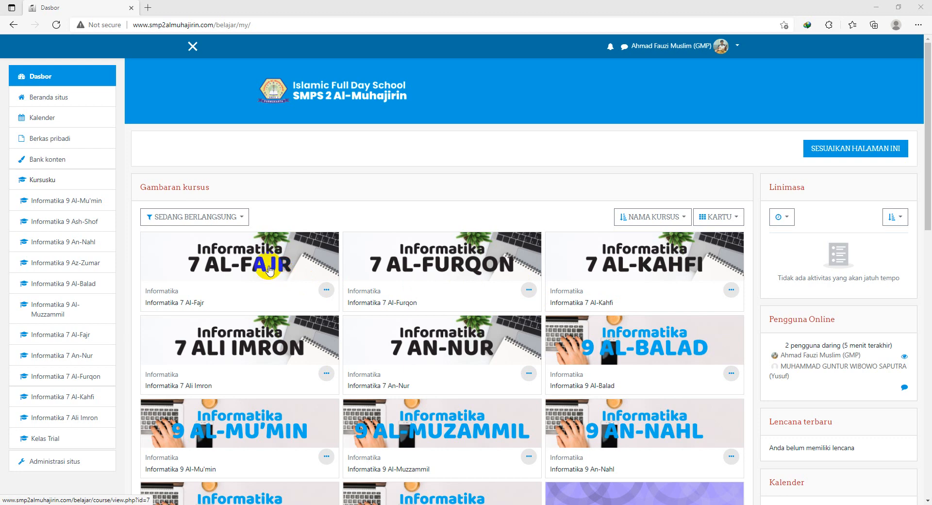
# In the Informatika 7 Al-Fajr course, turn on editing and add a new Kuis activity to Bab 1: Mengenal Sistem Komputer
pyautogui.click(269, 270)
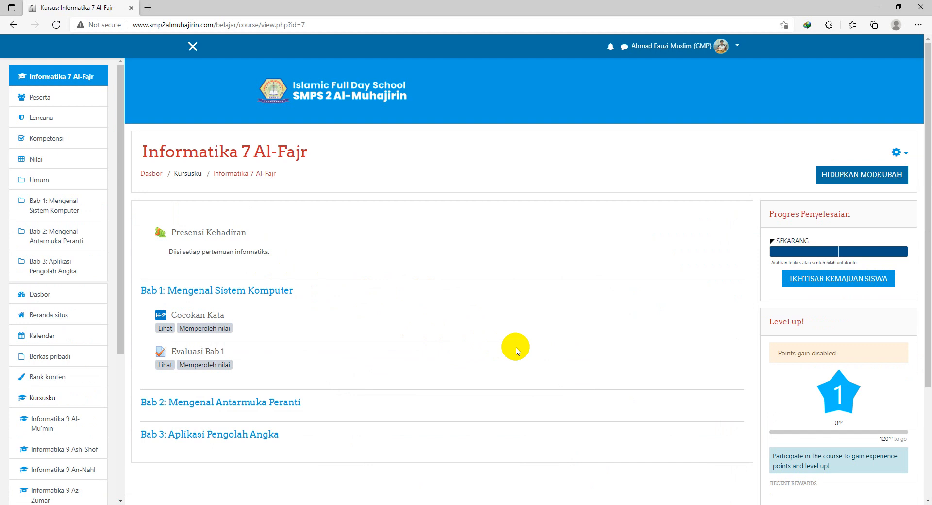
pyautogui.click(853, 178)
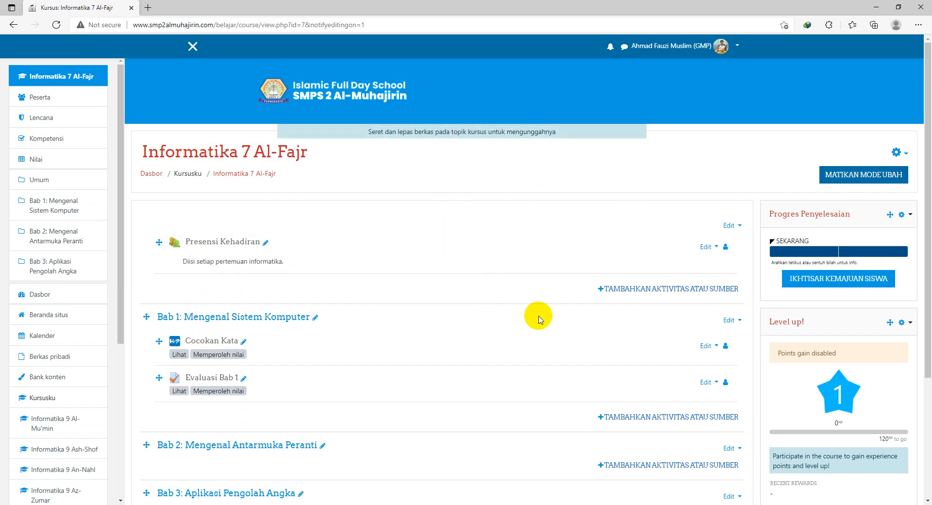
pyautogui.scroll(-2, 538, 318)
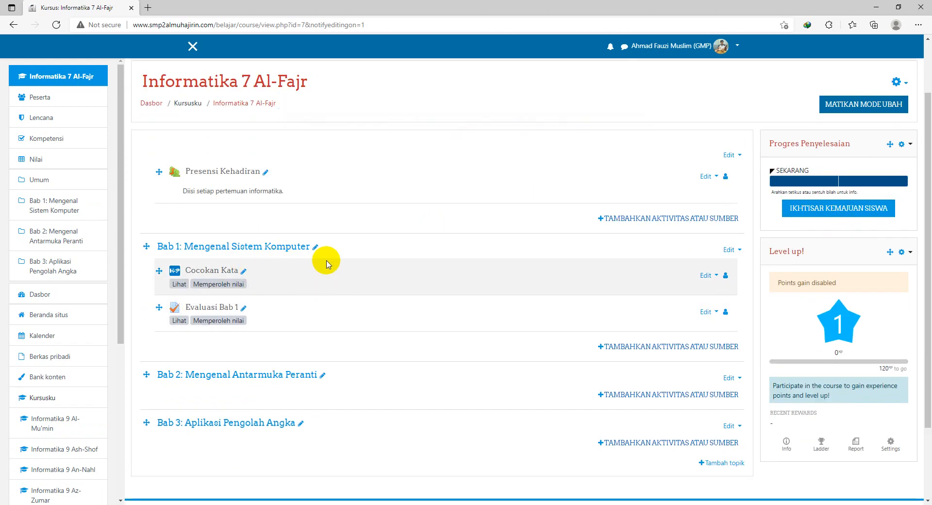
pyautogui.click(640, 348)
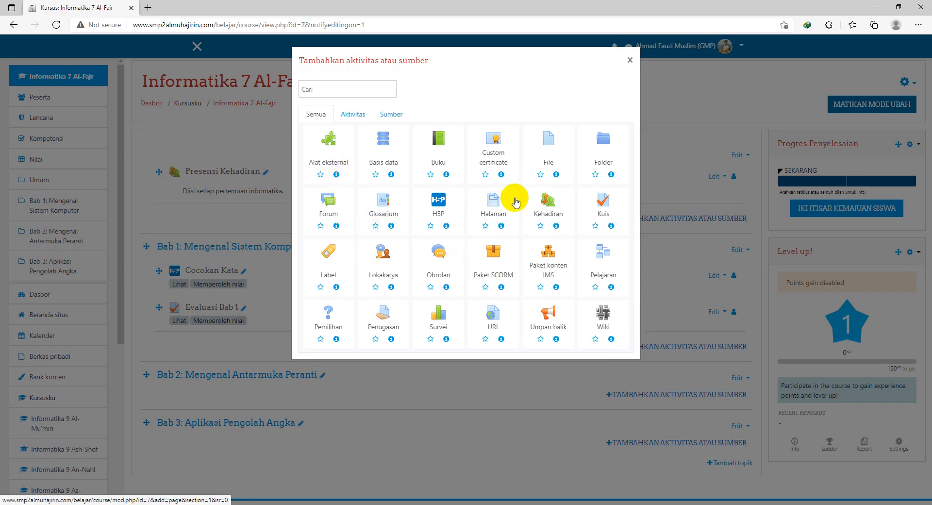
pyautogui.click(605, 207)
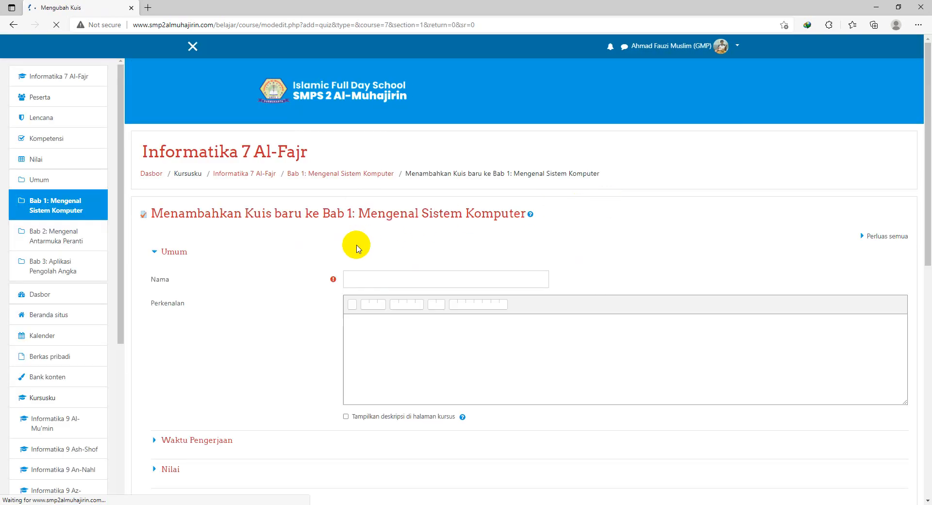
# Name the new quiz "Ulangan Harian Bersama"
pyautogui.click(367, 280)
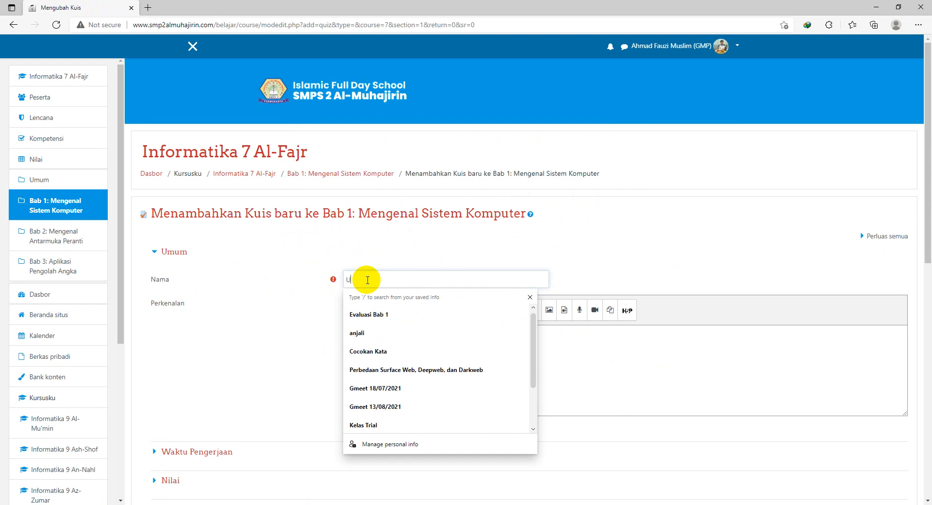
pyautogui.write('Ul')
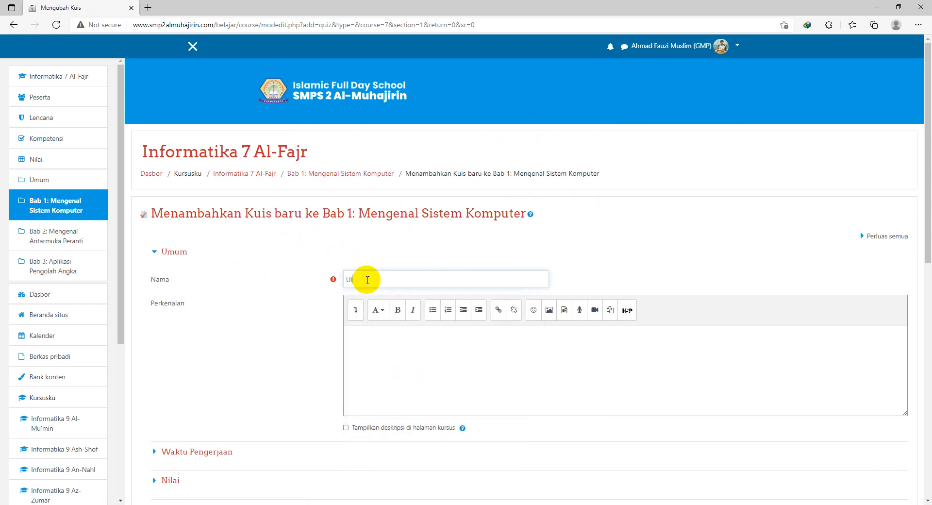
pyautogui.write('angan harian bersama')
pyautogui.click(378, 280)
pyautogui.press('BackSpace')
pyautogui.write('H')
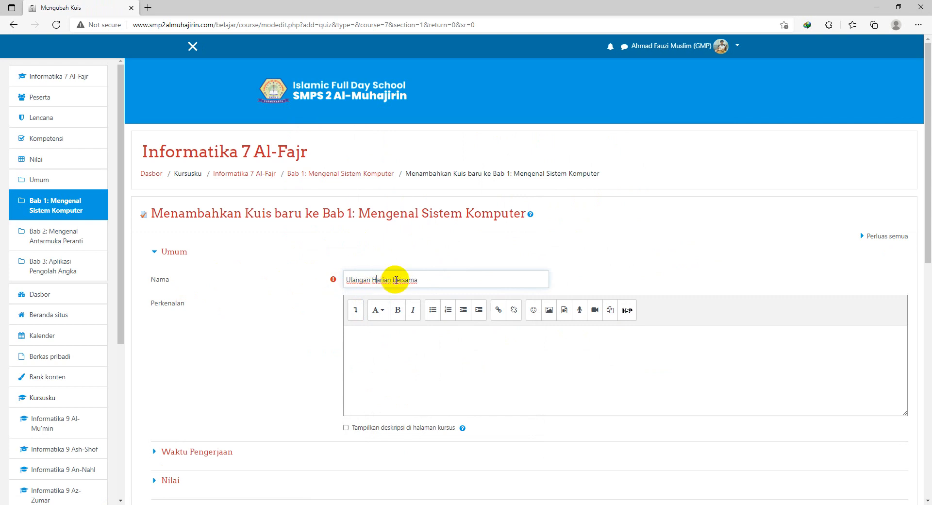
pyautogui.click(397, 280)
pyautogui.press('BackSpace')
pyautogui.write('B')
pyautogui.scroll(-3, 396, 280)
pyautogui.scroll(1, 393, 236)
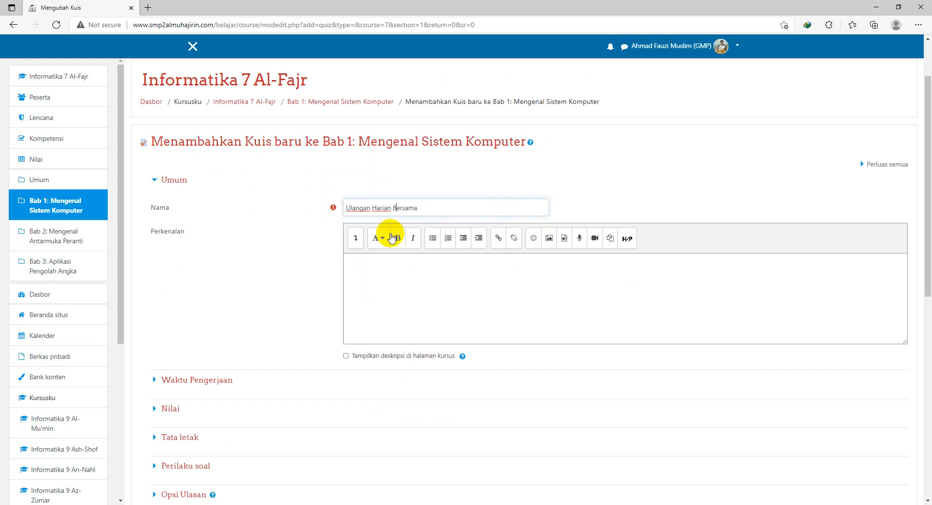
pyautogui.click(375, 274)
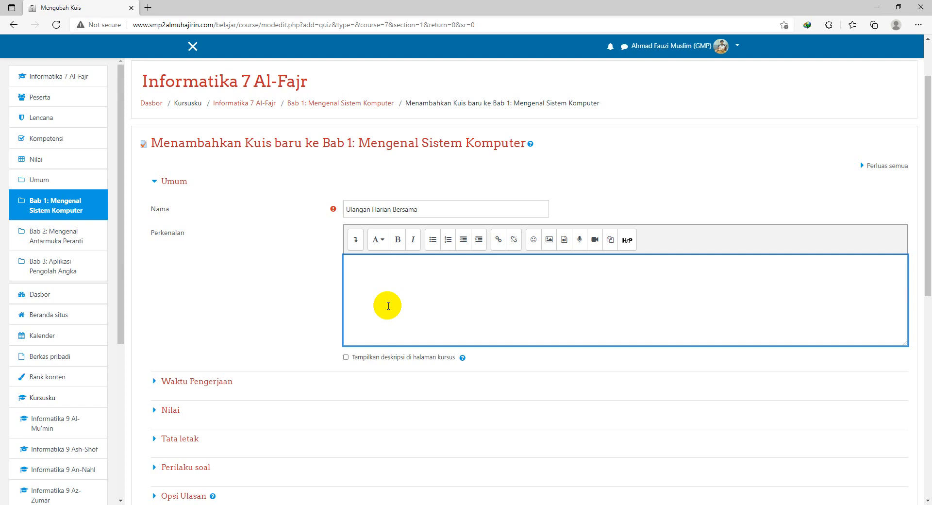
# Enable the quiz start time (Kuis dimulai) under Waktu Pengerjaan and set it to 23 Agustus 2021, 07:30
pyautogui.scroll(-3, 383, 311)
pyautogui.scroll(4, 364, 277)
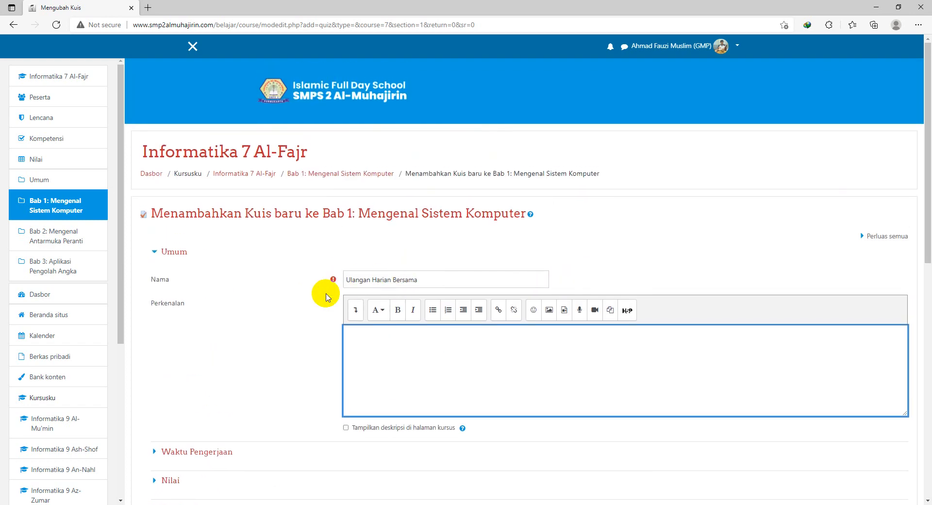
pyautogui.scroll(-3, 369, 335)
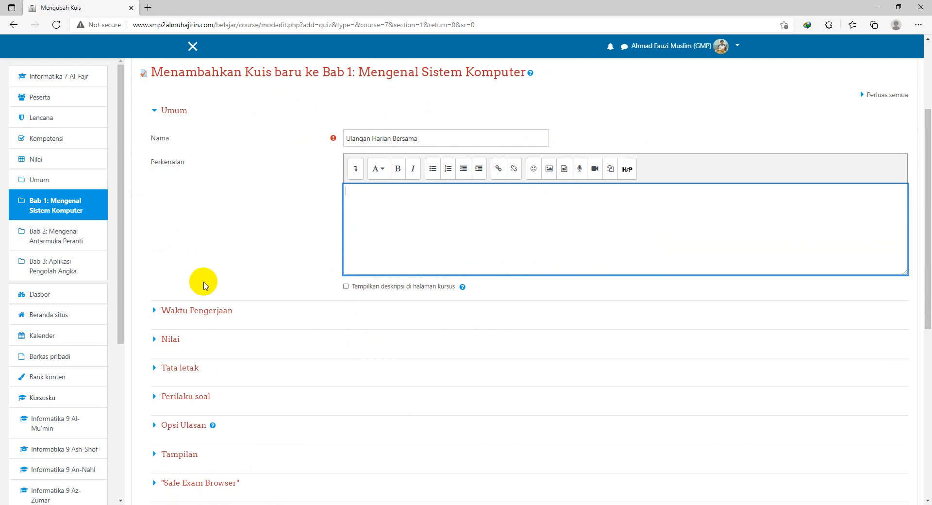
pyautogui.click(155, 315)
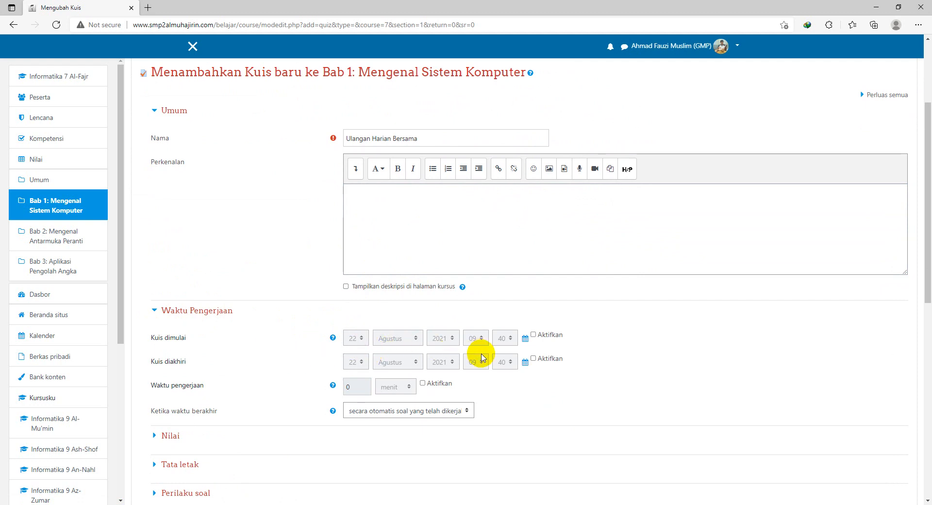
pyautogui.click(533, 335)
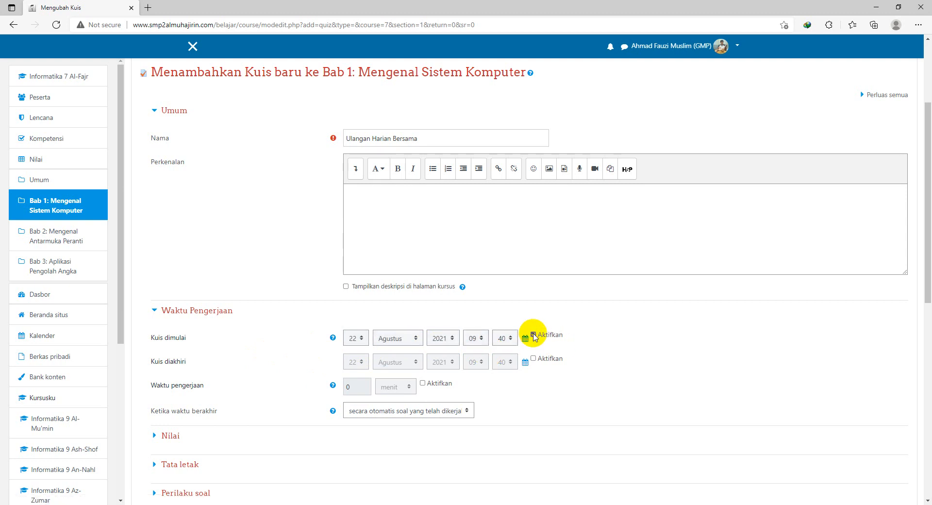
pyautogui.click(364, 339)
pyautogui.scroll(-2, 350, 306)
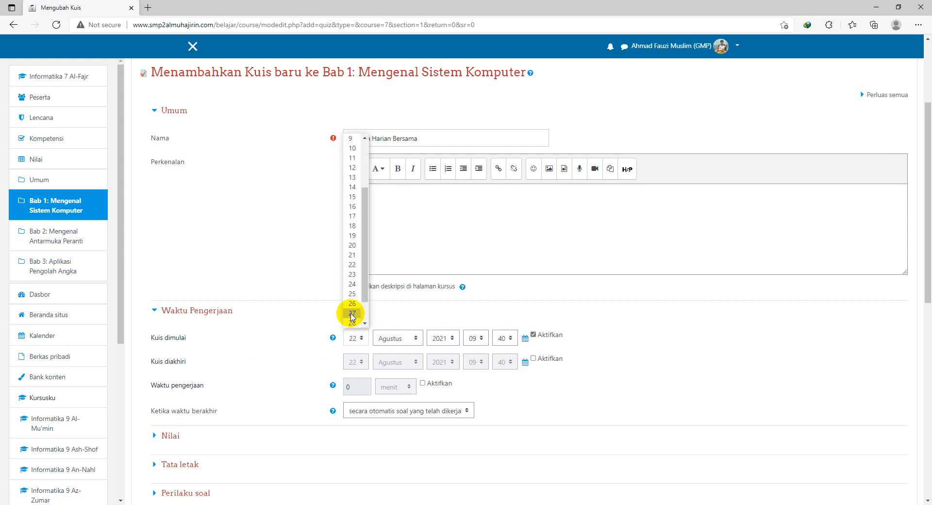
pyautogui.click(348, 279)
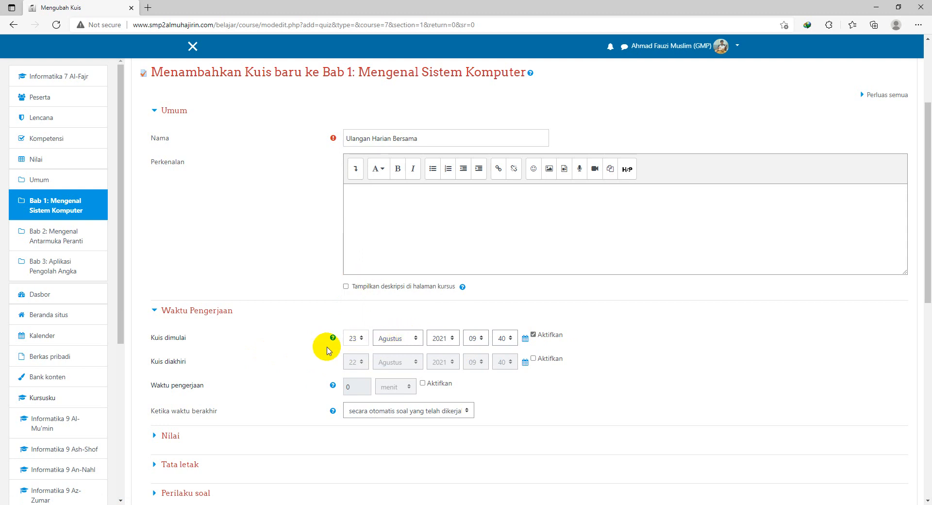
pyautogui.click(476, 343)
pyautogui.click(472, 206)
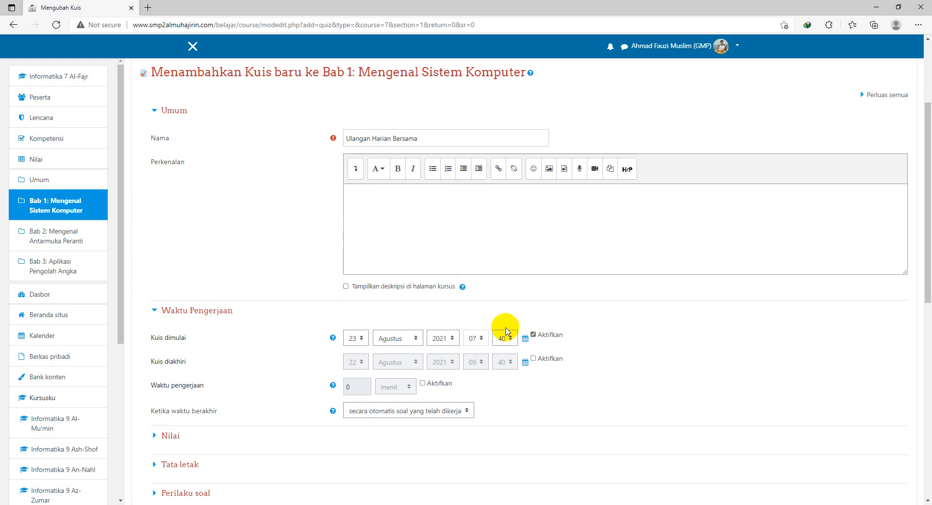
pyautogui.click(505, 336)
pyautogui.click(501, 226)
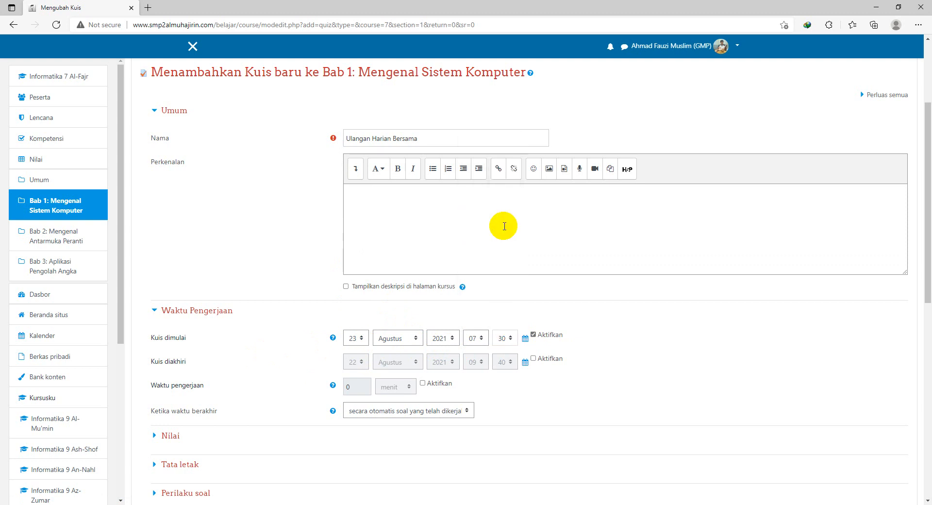
# Enable the quiz end time (Kuis diakhiri) and set it to 23 Agustus 2021, 08:30
pyautogui.click(533, 358)
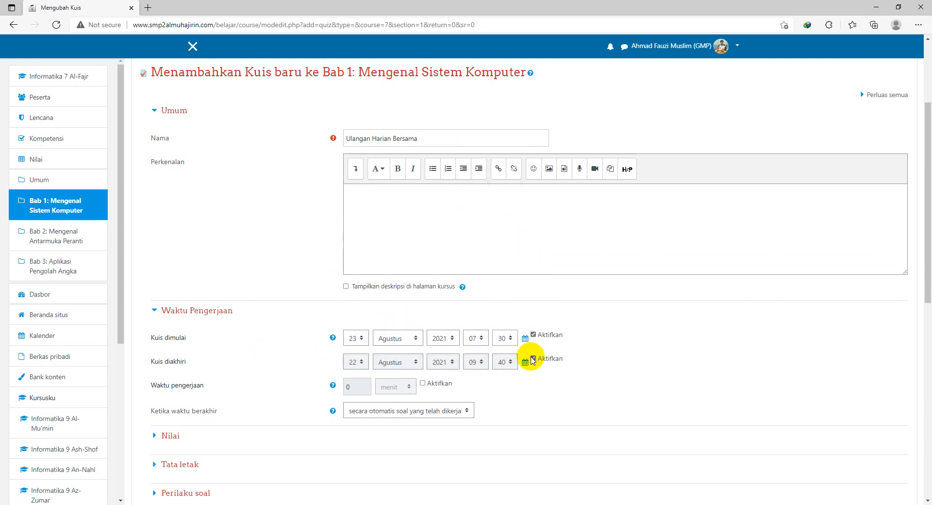
pyautogui.click(357, 362)
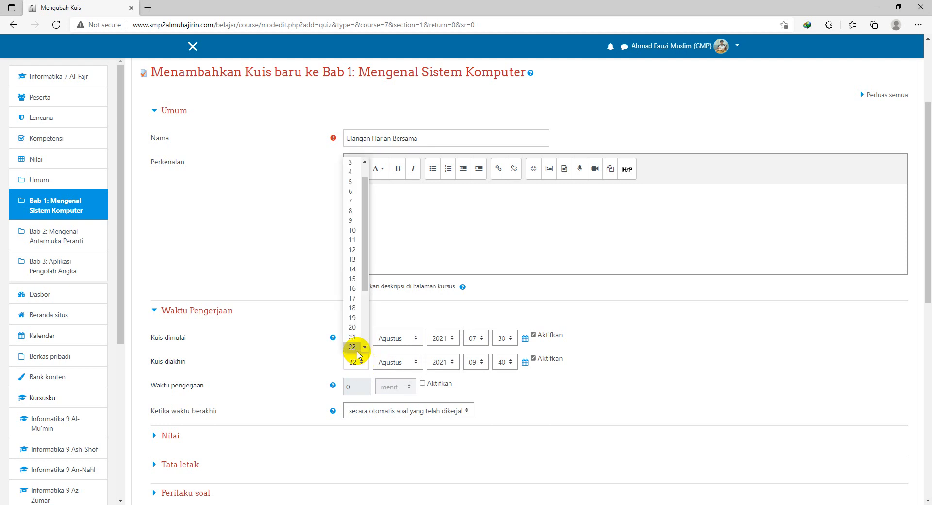
pyautogui.click(352, 327)
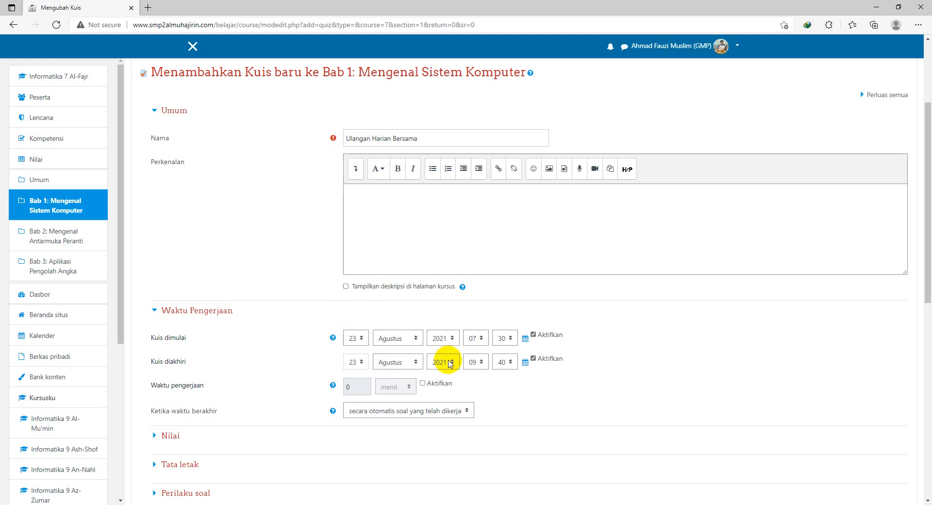
pyautogui.click(472, 364)
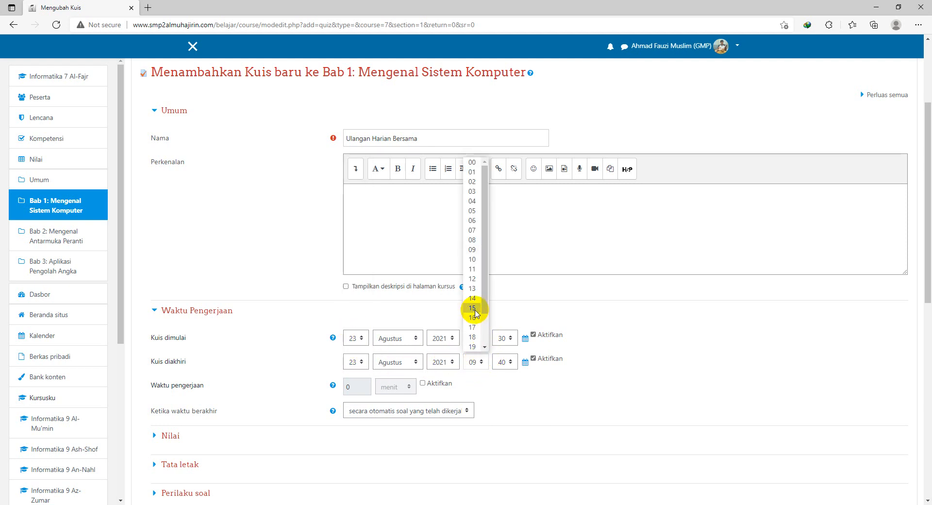
pyautogui.click(474, 250)
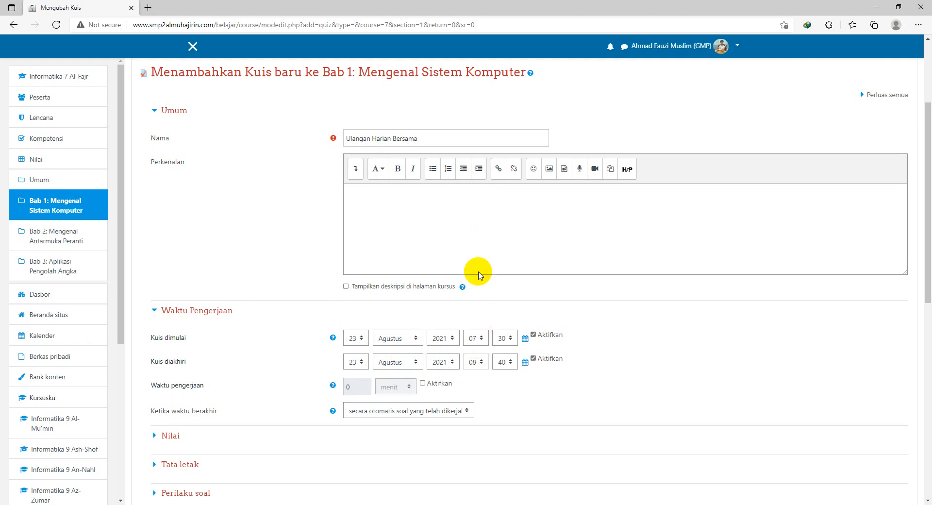
pyautogui.click(502, 362)
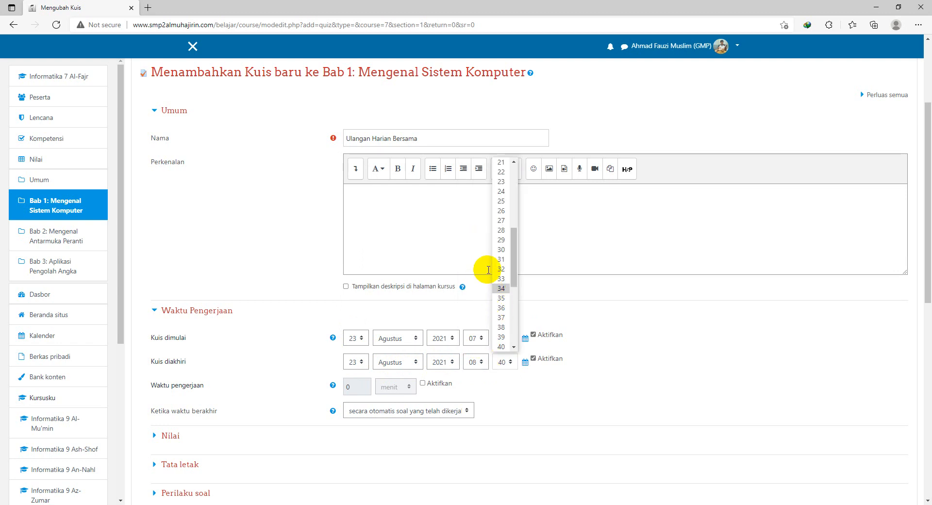
pyautogui.click(502, 251)
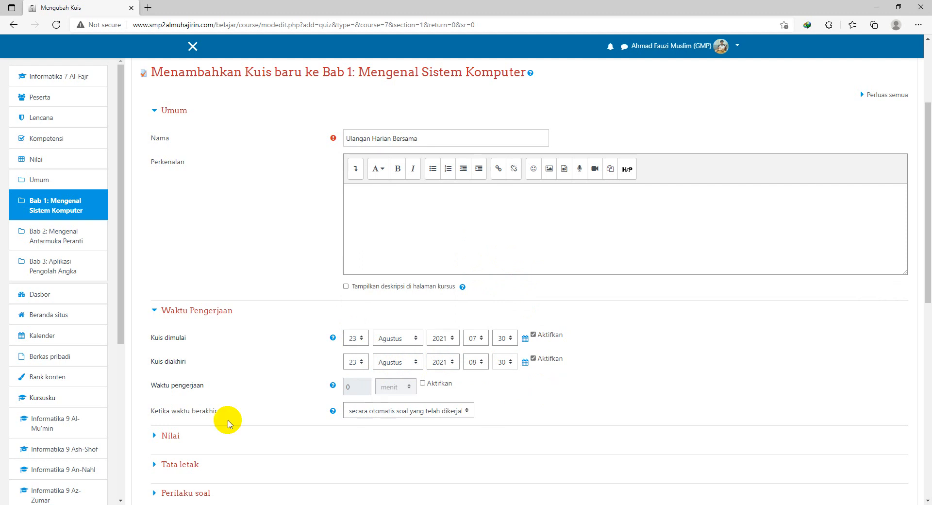
# Enable the working time limit (Waktu pengerjaan) and set it to 30 menit
pyautogui.click(422, 383)
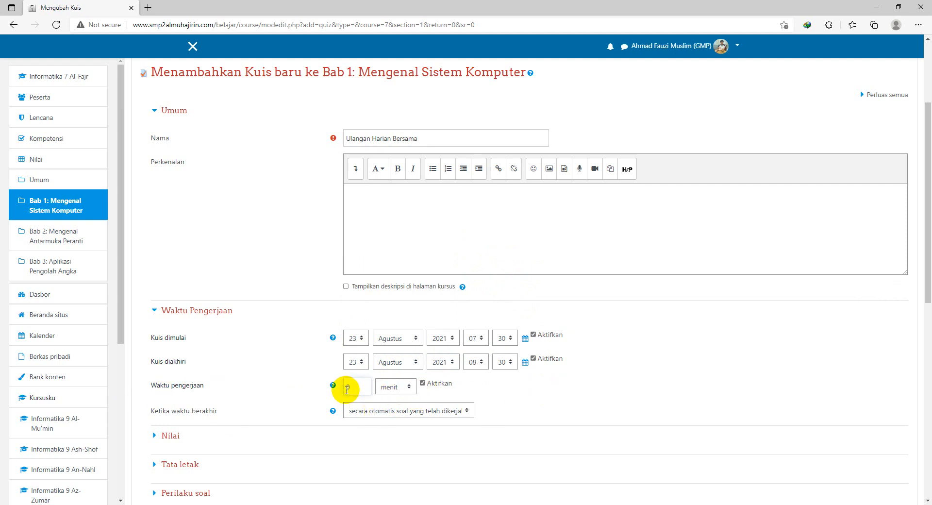
pyautogui.click(347, 387)
pyautogui.write('3')
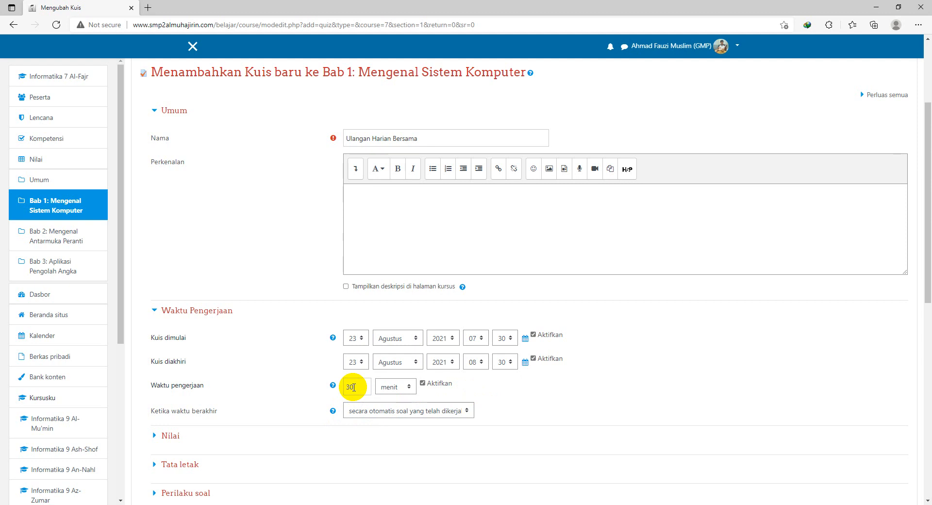
# Choose "secara otomatis soal yang telah dikerjakan terkirim" as the behaviour when the quiz time ends (Ketika waktu berakhir)
pyautogui.scroll(-1, 257, 422)
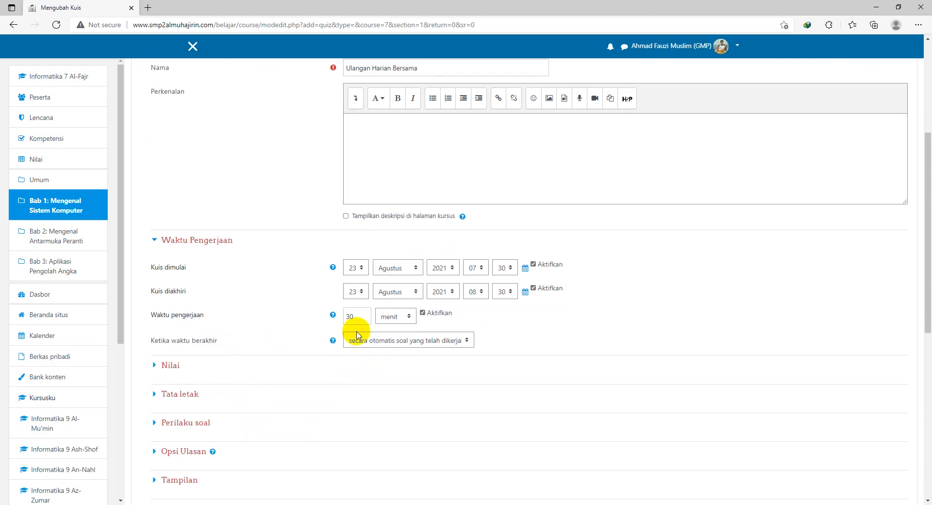
pyautogui.click(405, 340)
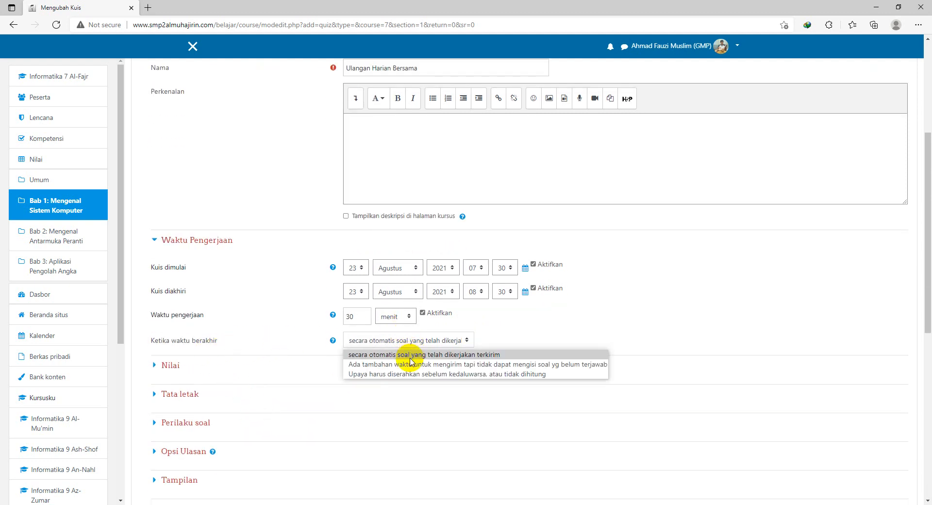
pyautogui.click(457, 355)
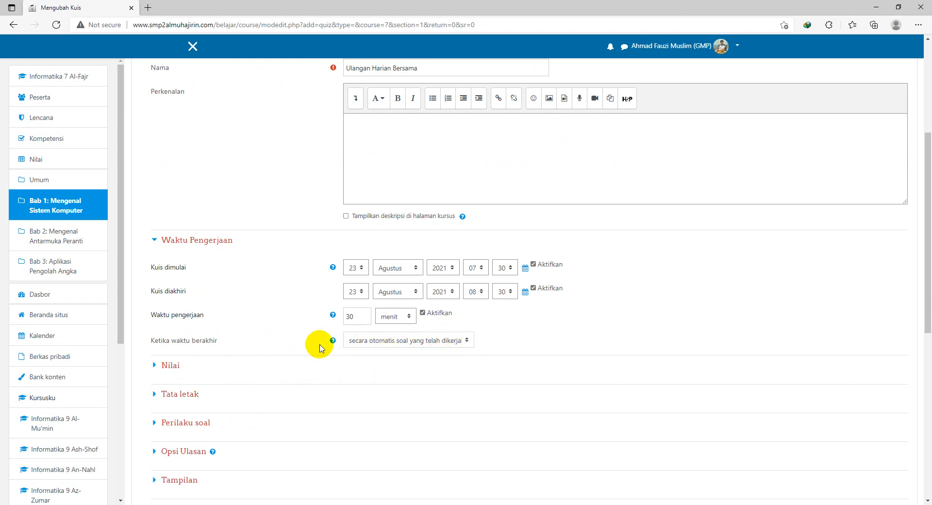
pyautogui.scroll(-2, 261, 339)
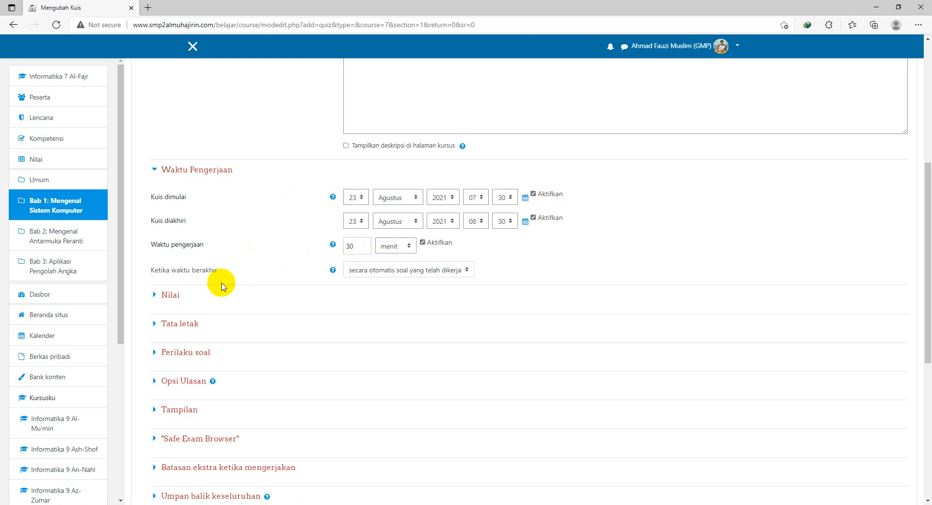
pyautogui.click(388, 273)
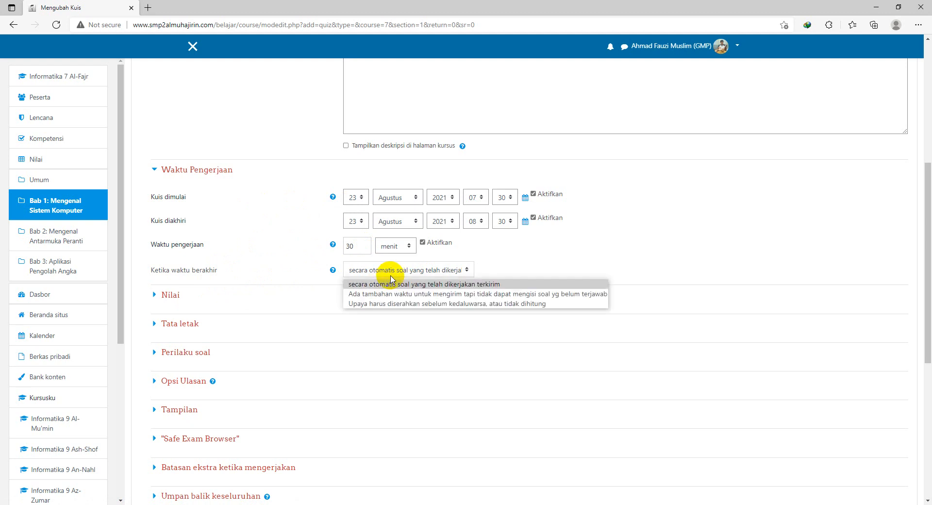
pyautogui.click(366, 285)
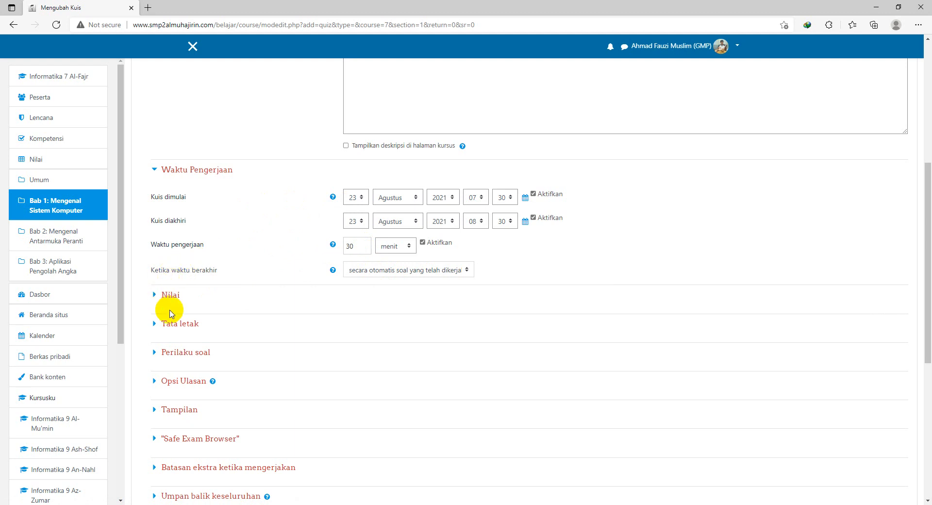
# Set the passing grade (Nilai untuk lulus) to 90 in the quiz's Nilai settings
pyautogui.click(154, 297)
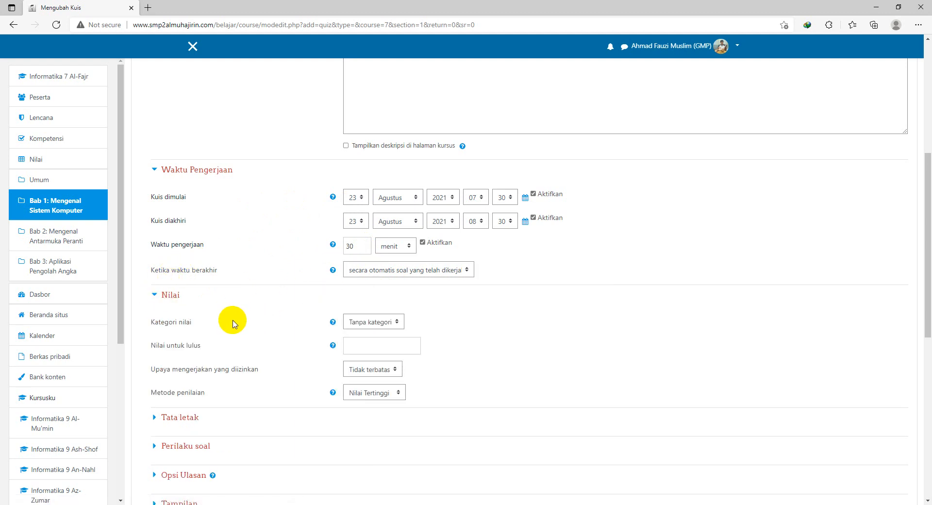
pyautogui.scroll(-2, 243, 311)
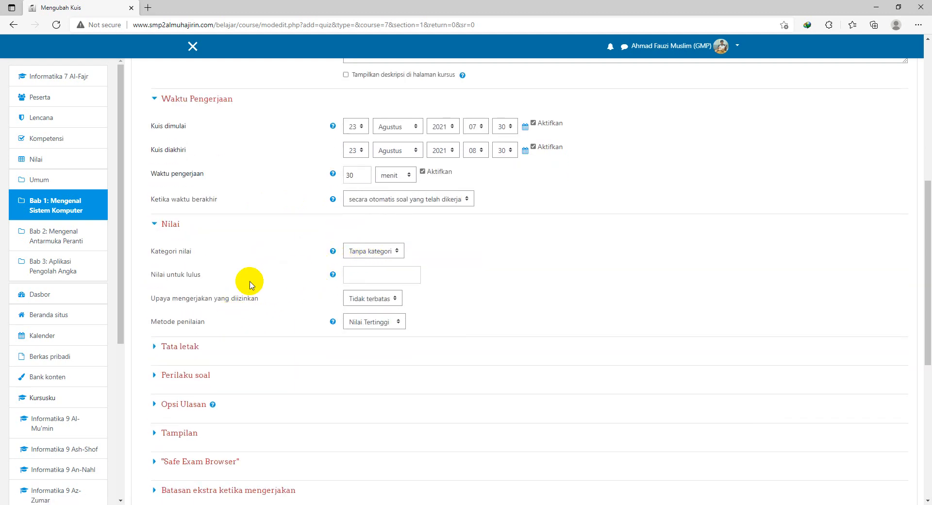
pyautogui.click(368, 280)
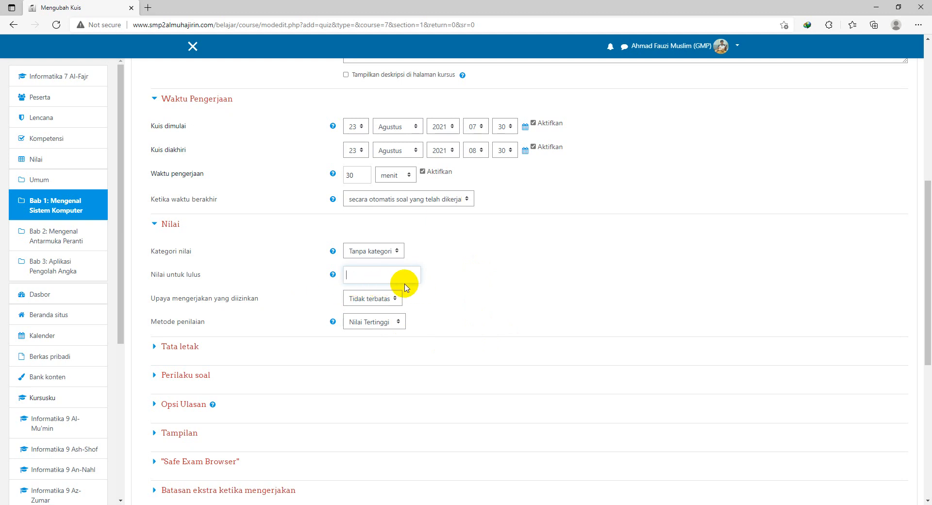
pyautogui.write('90')
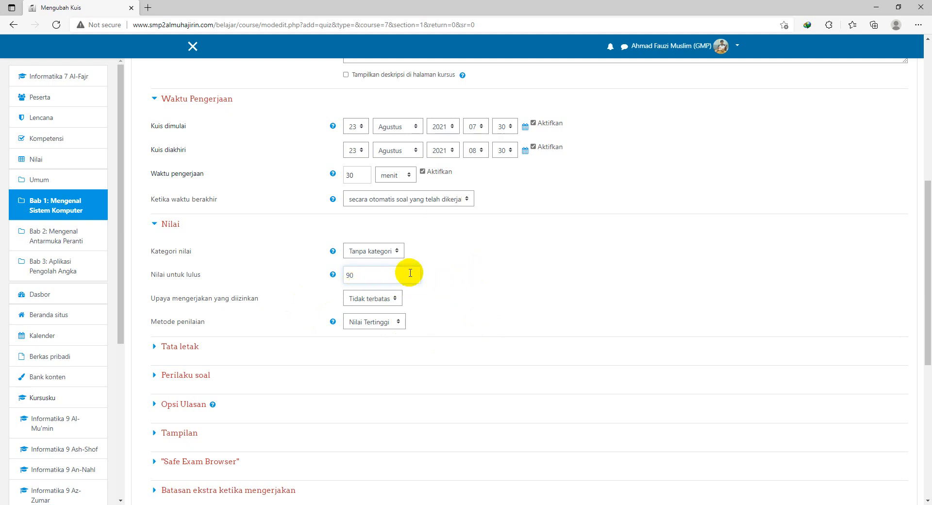
pyautogui.click(457, 279)
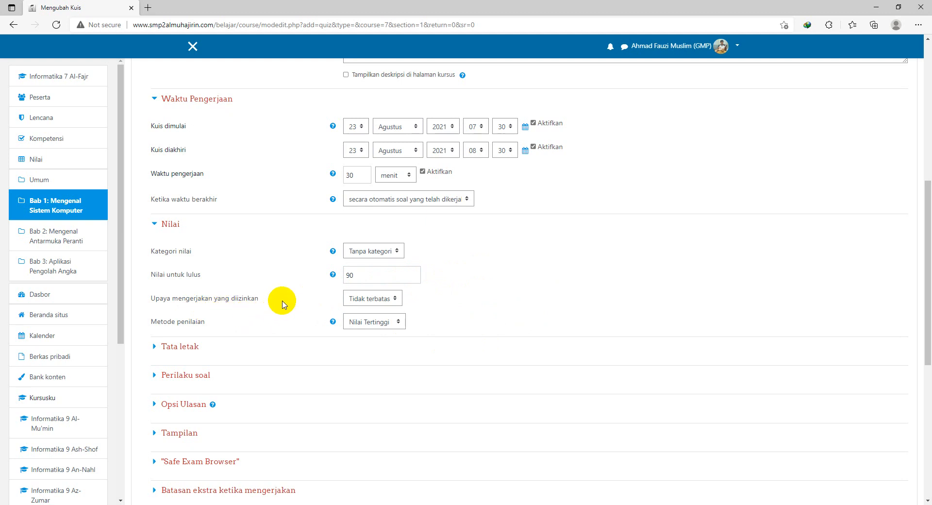
# Set the allowed attempts (Upaya mengerjakan yang diizinkan) to 3, dismissing the WhatsApp notifications that get in the way
pyautogui.click(377, 299)
pyautogui.scroll(4, 382, 240)
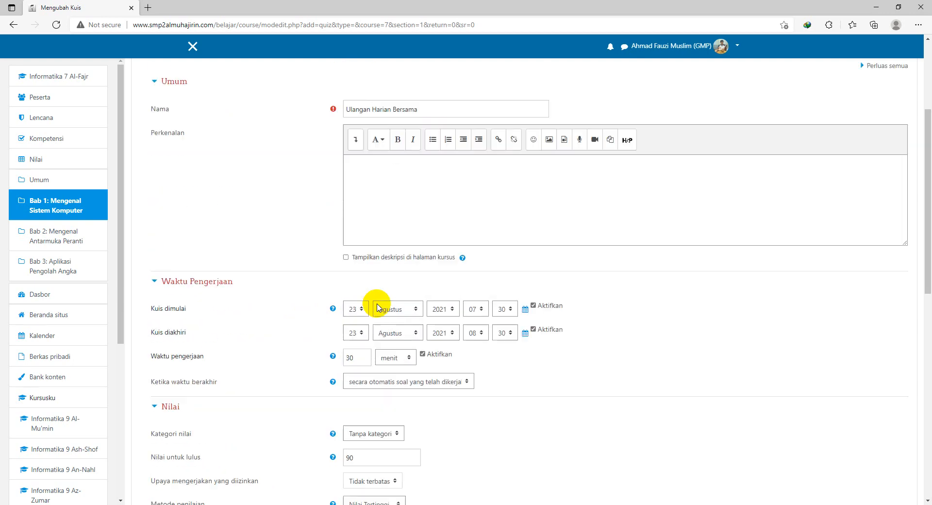
pyautogui.scroll(-5, 437, 301)
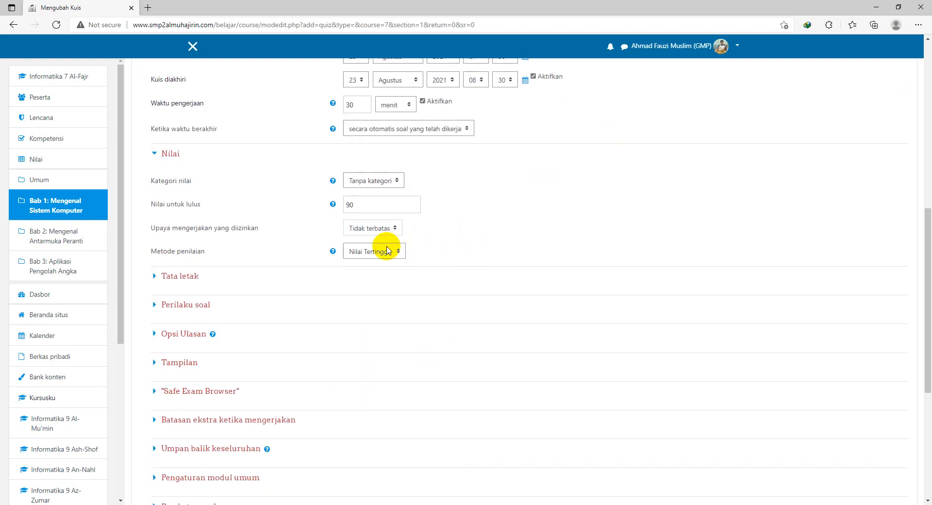
pyautogui.click(381, 232)
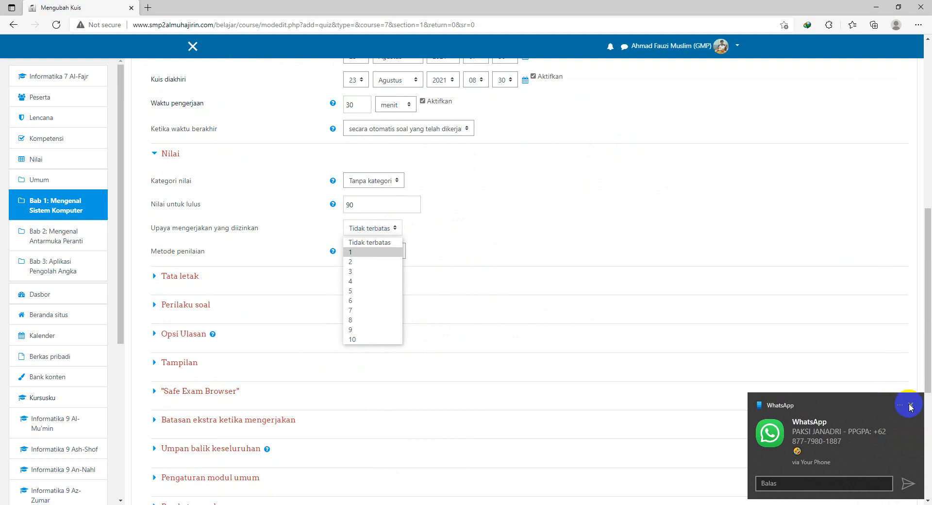
pyautogui.click(910, 406)
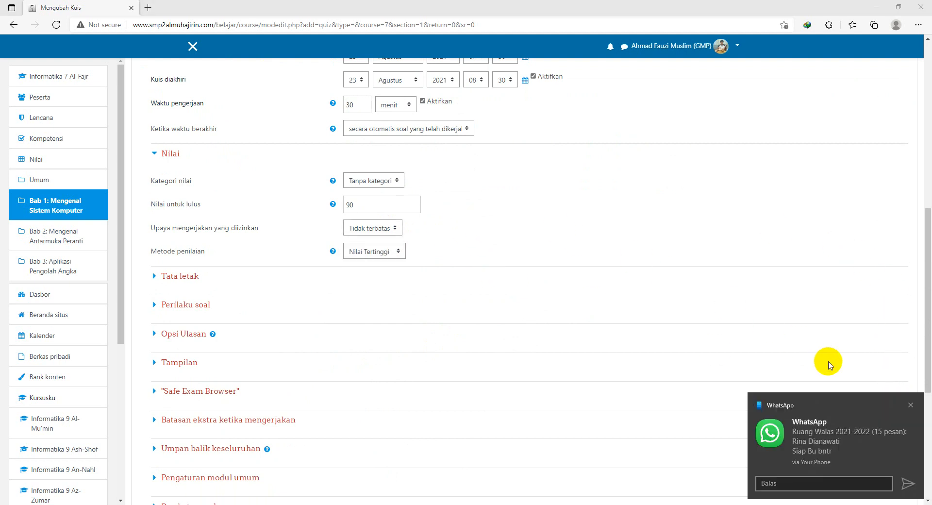
pyautogui.click(911, 405)
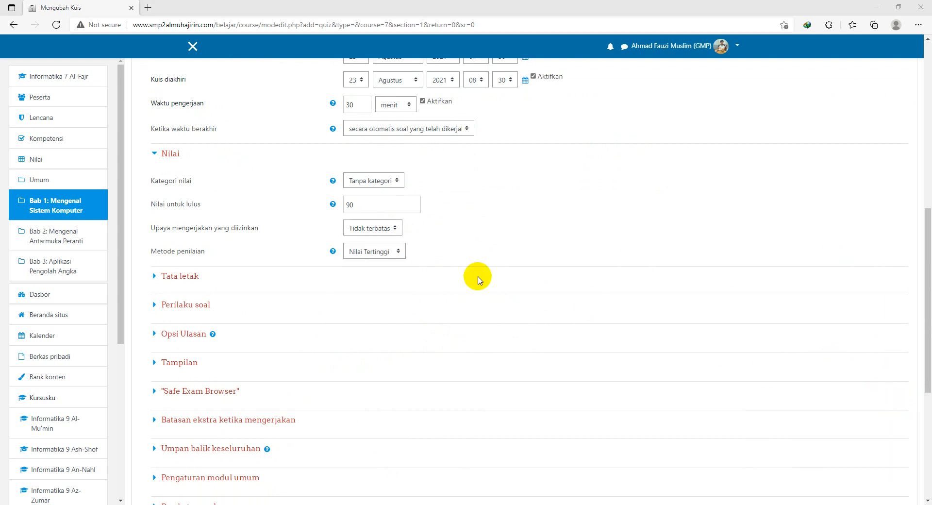
pyautogui.click(387, 232)
pyautogui.click(917, 420)
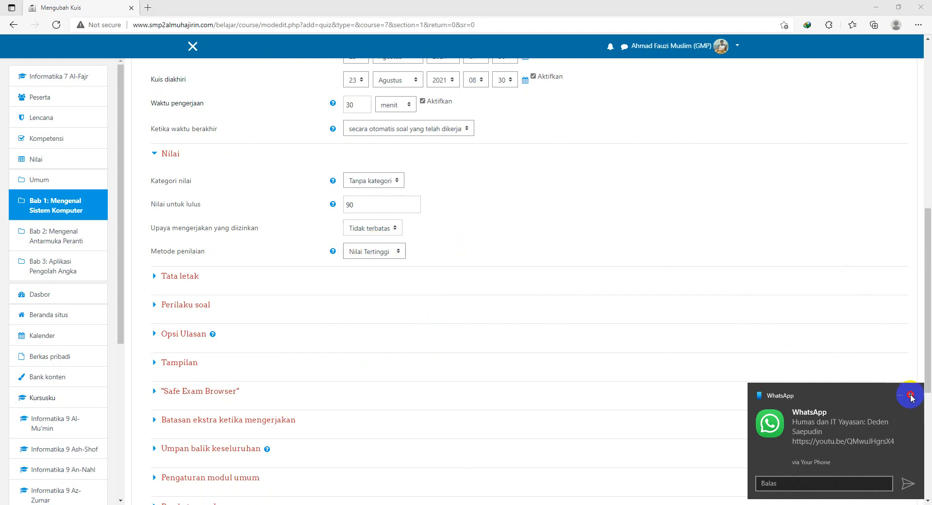
pyautogui.click(384, 233)
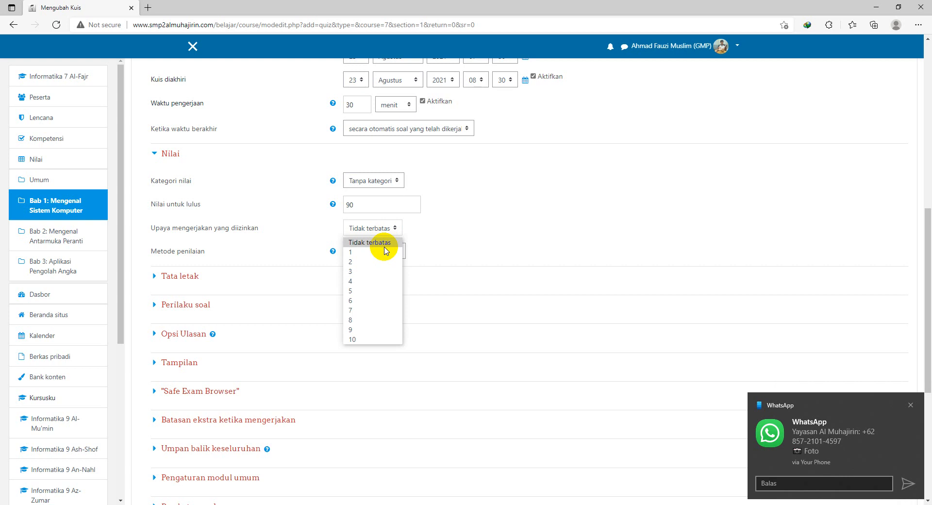
pyautogui.click(368, 271)
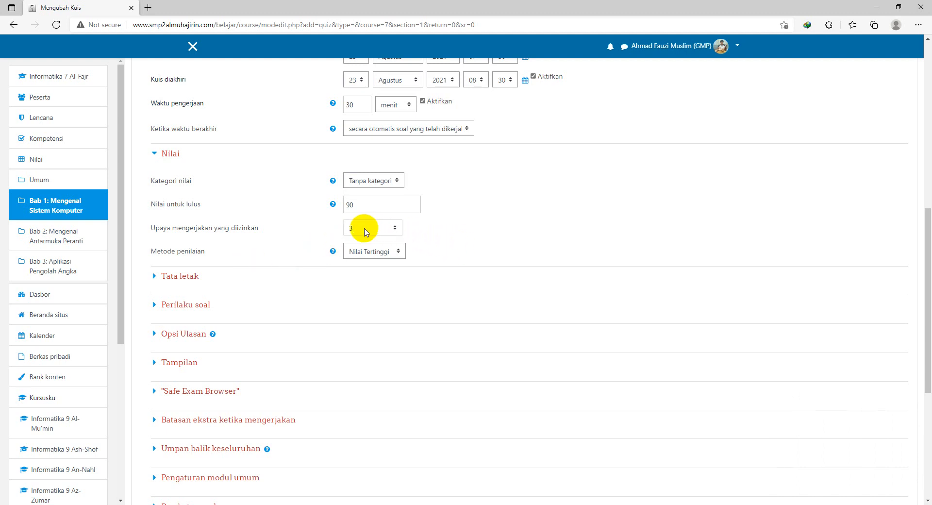
# Review the grading method options (Metode penilaian) and choose Nilai Tertinggi
pyautogui.click(374, 253)
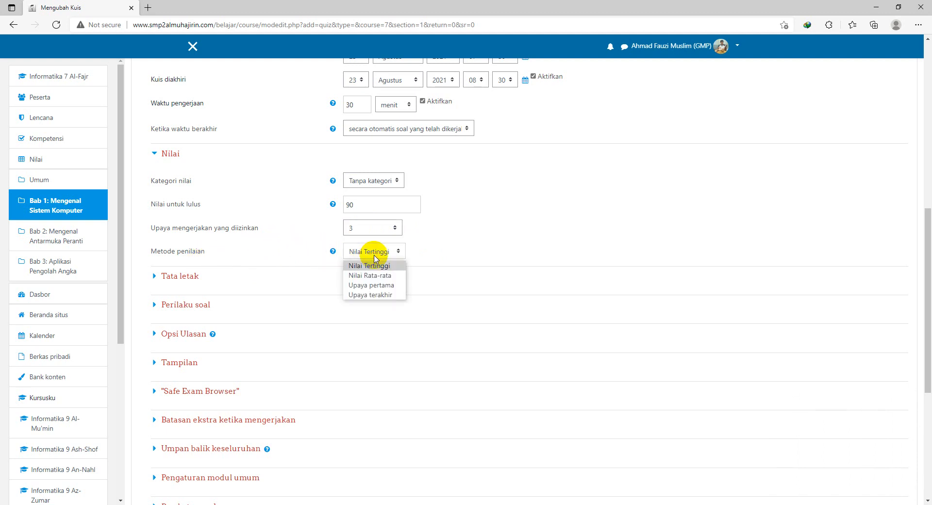
pyautogui.click(386, 263)
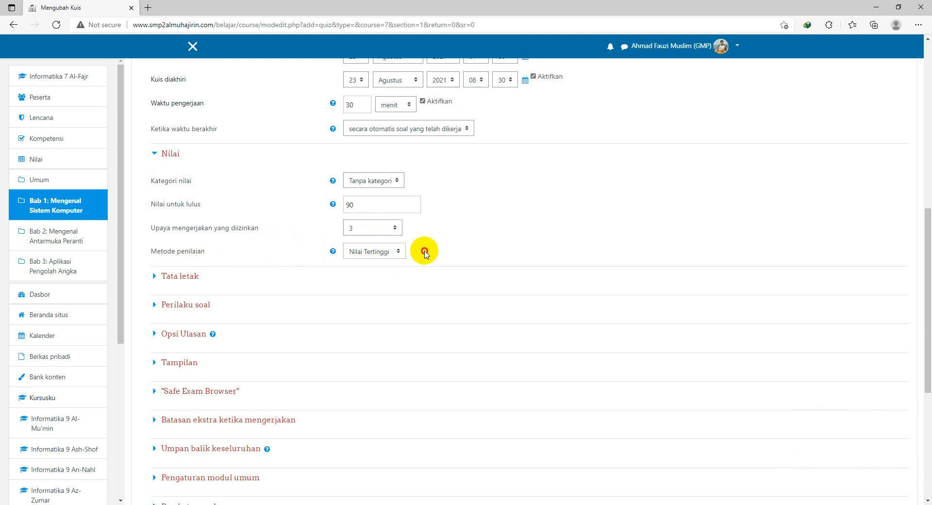
pyautogui.click(394, 258)
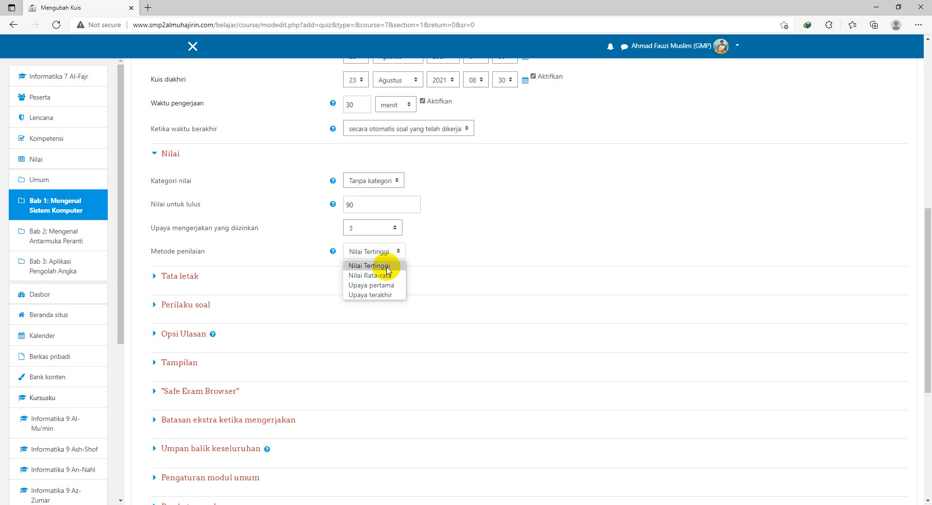
pyautogui.click(388, 270)
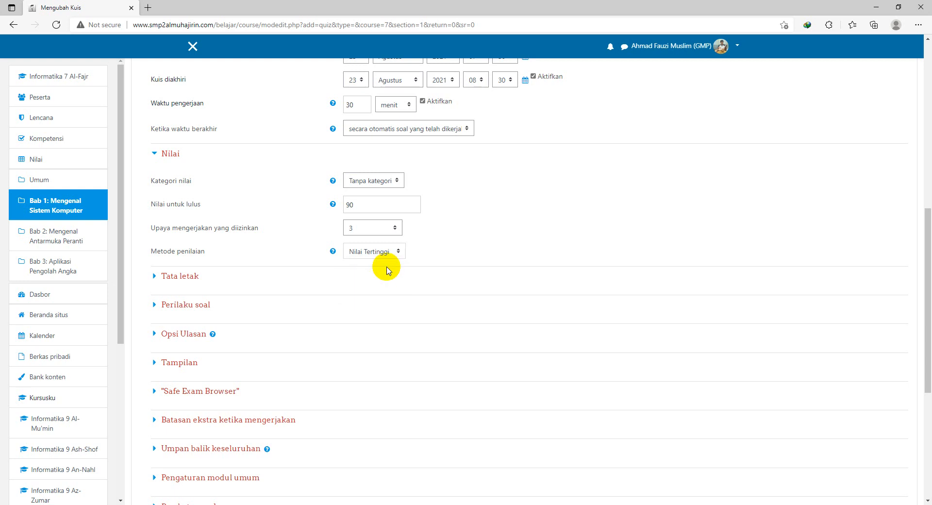
pyautogui.click(387, 256)
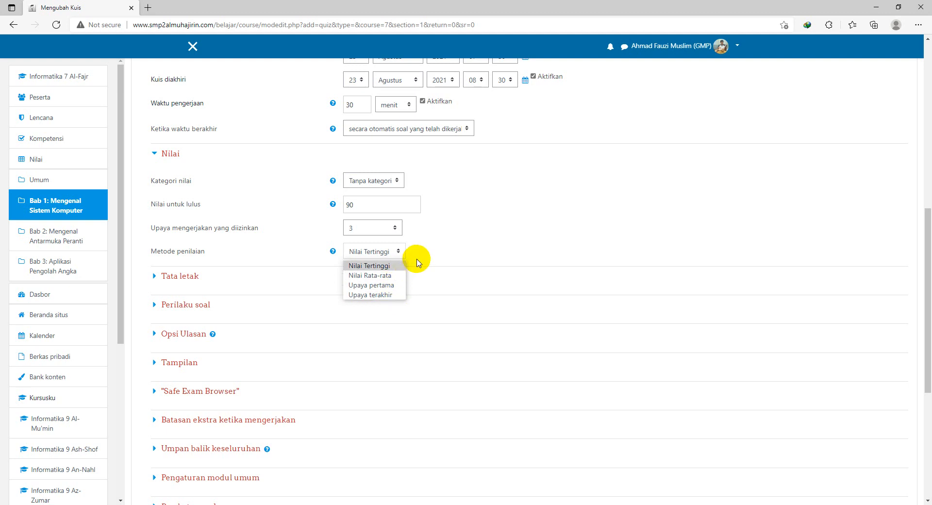
pyautogui.click(403, 252)
pyautogui.click(396, 249)
pyautogui.click(378, 266)
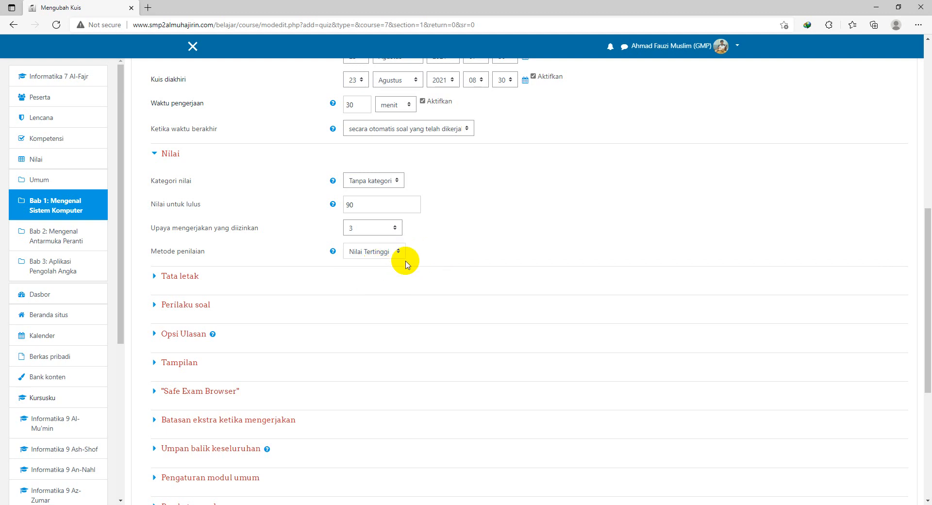
pyautogui.click(397, 250)
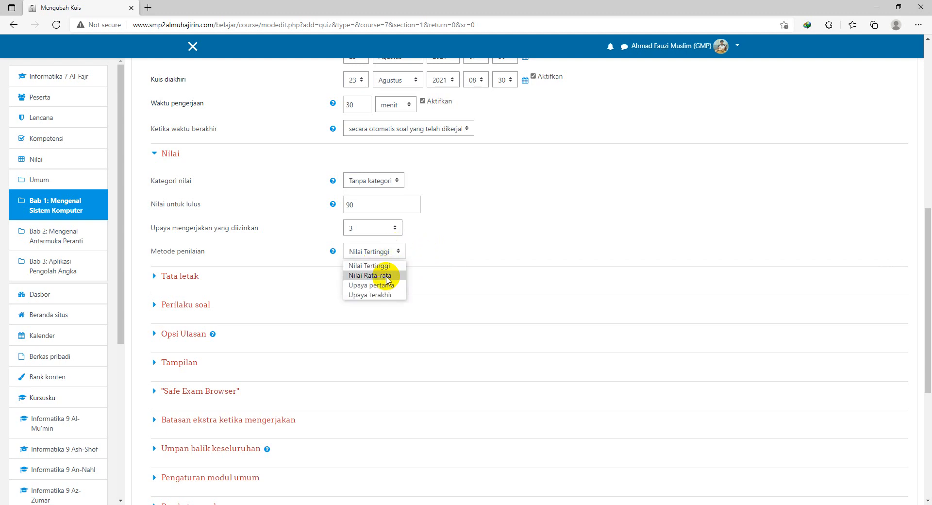
pyautogui.click(418, 263)
pyautogui.click(391, 254)
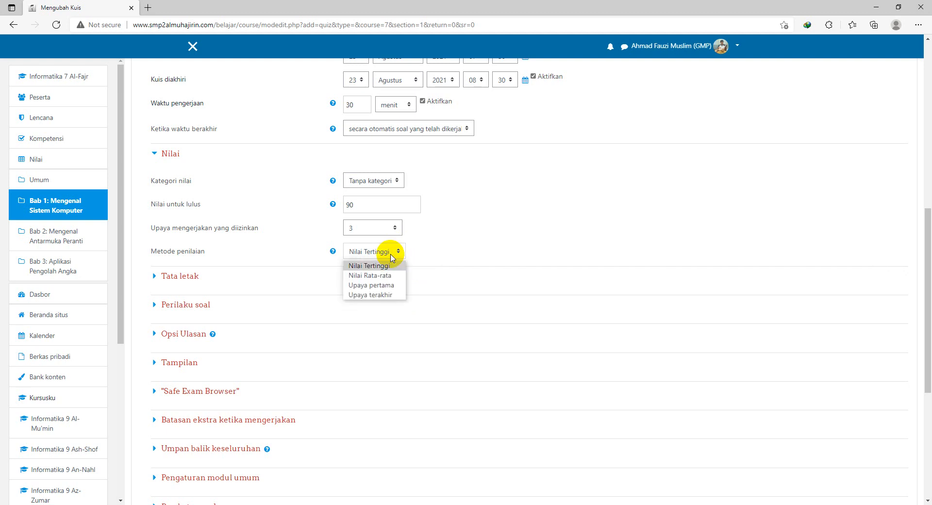
pyautogui.click(377, 265)
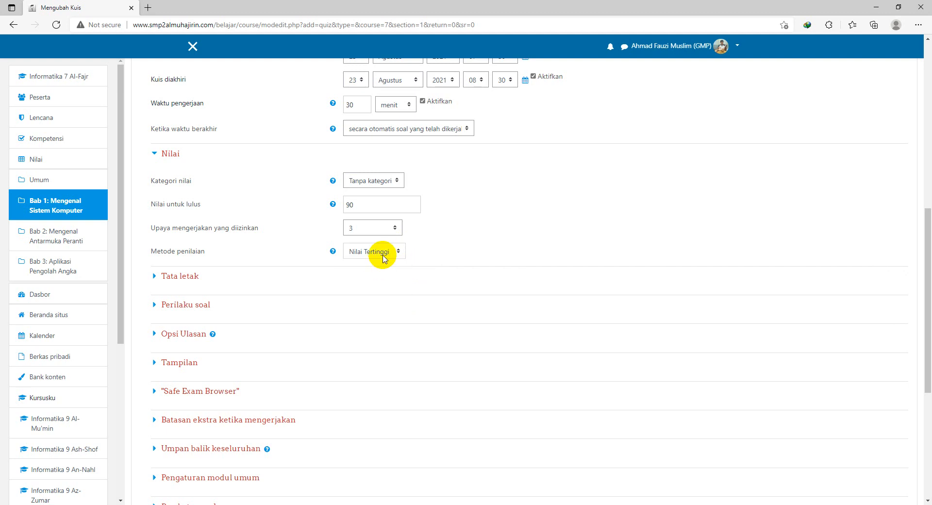
pyautogui.click(383, 255)
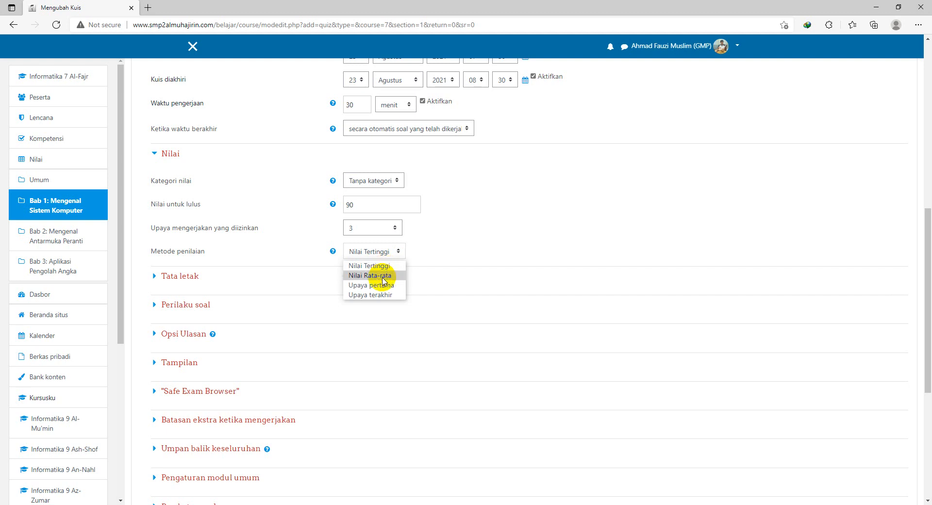
pyautogui.click(391, 266)
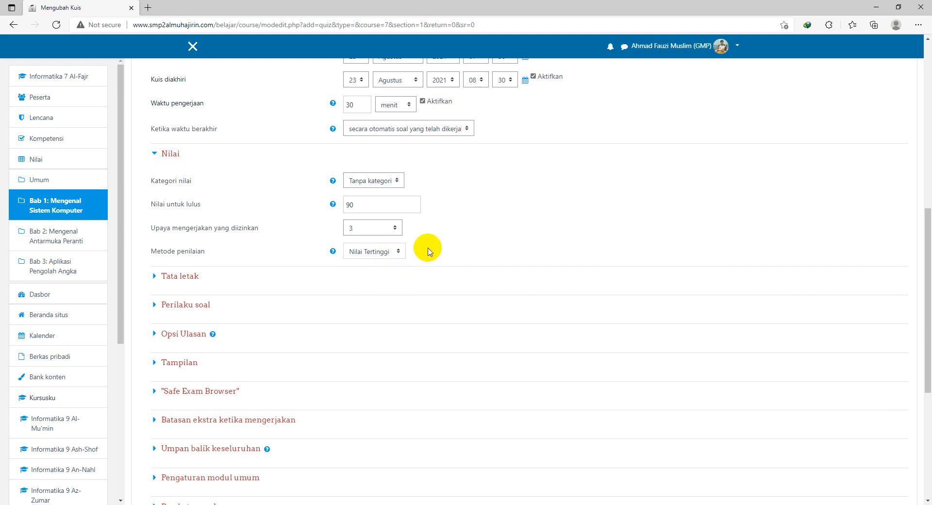
# Set the page layout under Tata letak (Halaman baru) to "Tidak pernah, semua soal dalam satu halaman"
pyautogui.click(154, 277)
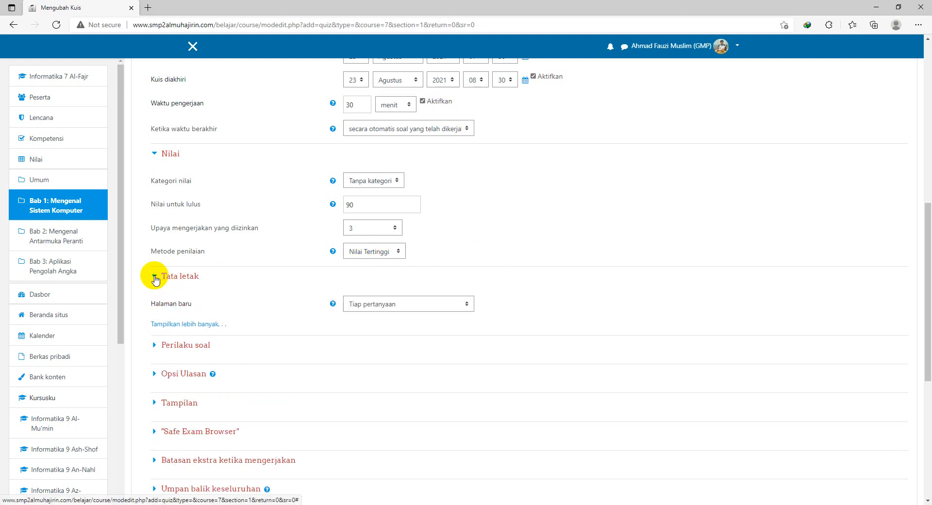
pyautogui.click(389, 309)
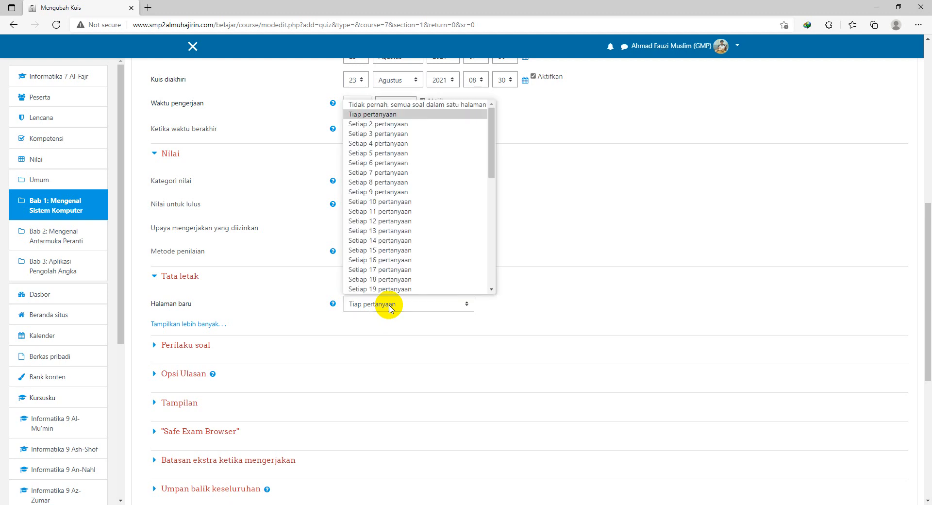
pyautogui.click(390, 309)
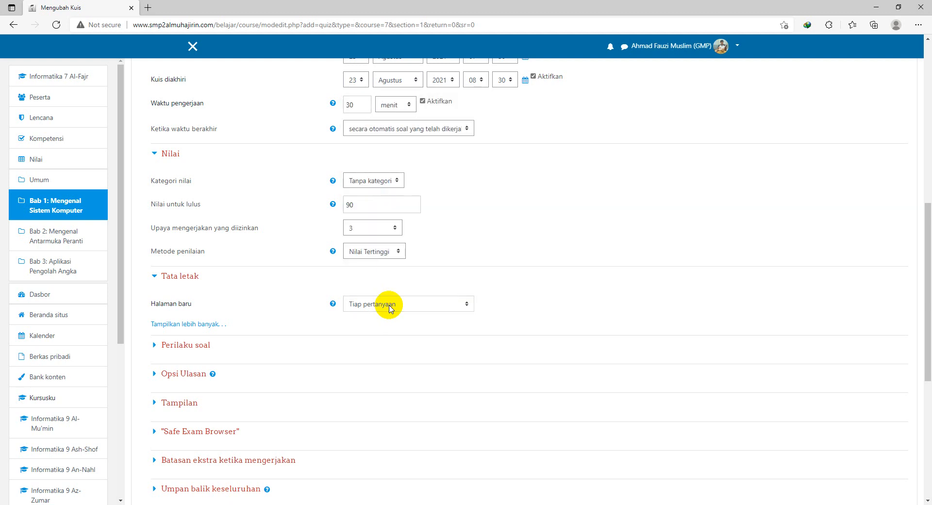
pyautogui.click(390, 309)
pyautogui.click(400, 308)
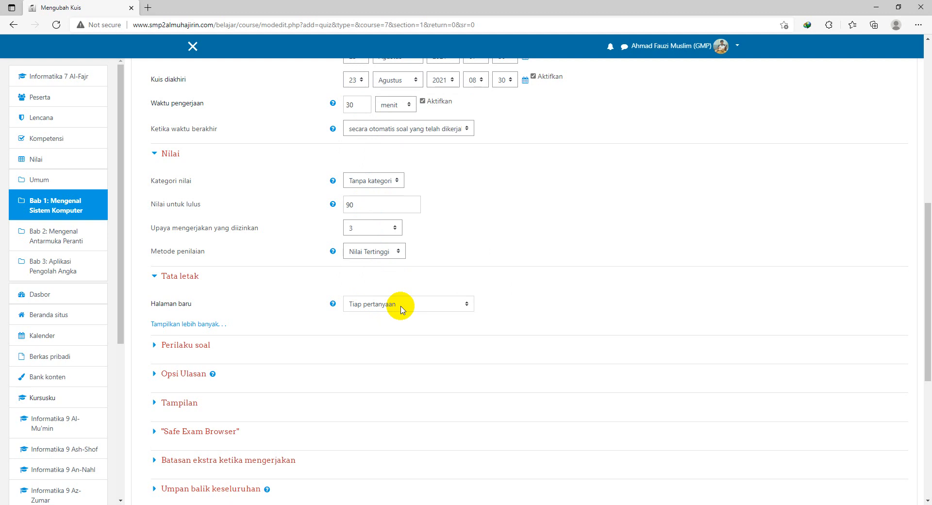
pyautogui.click(427, 303)
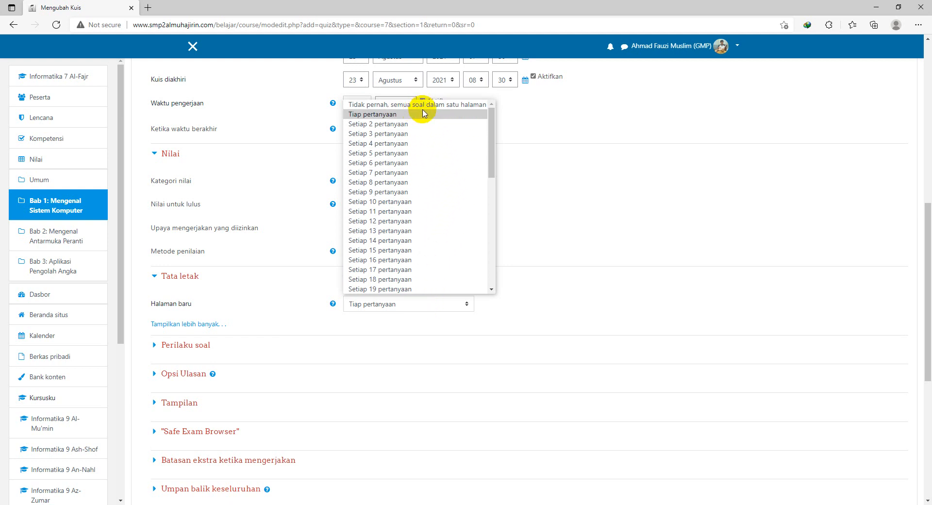
pyautogui.click(438, 108)
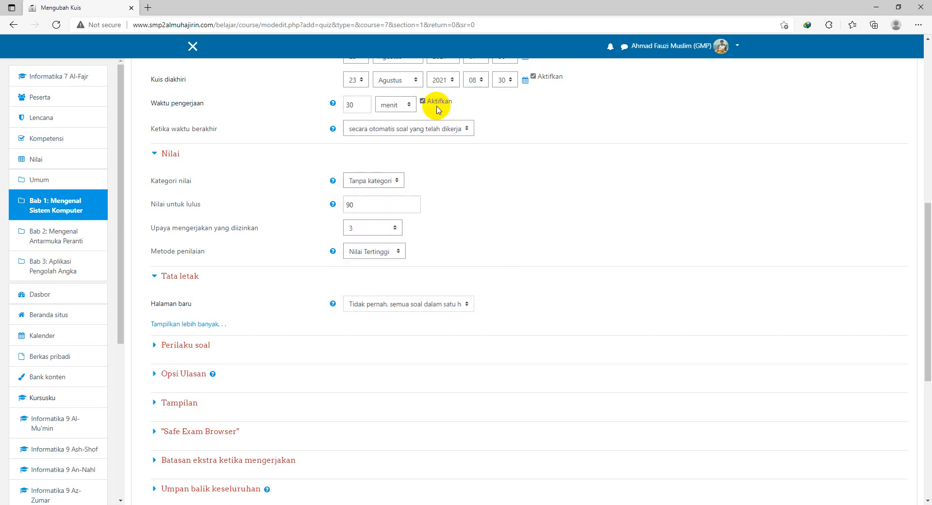
pyautogui.click(429, 313)
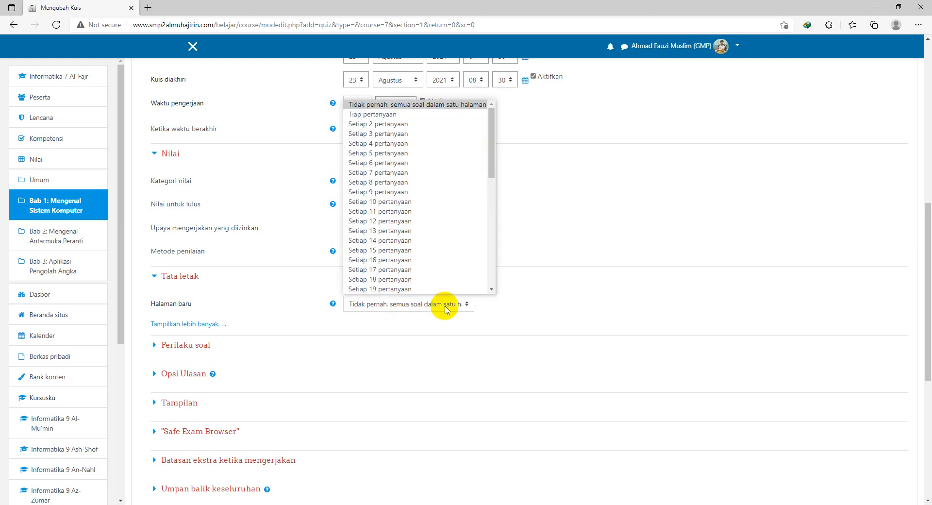
pyautogui.click(458, 109)
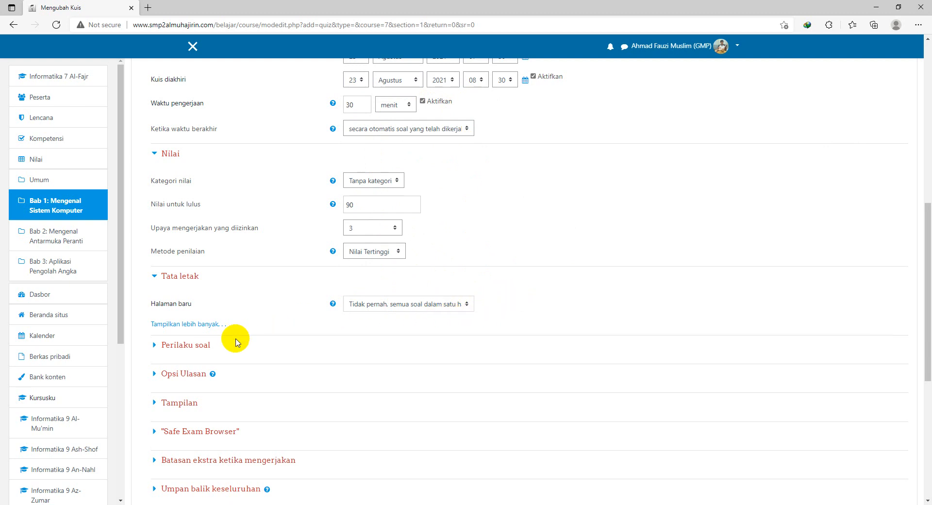
# Review the question behaviour settings under Perilaku soal, including the hidden extra option, leaving Acak dalam soal set to Ya
pyautogui.click(156, 346)
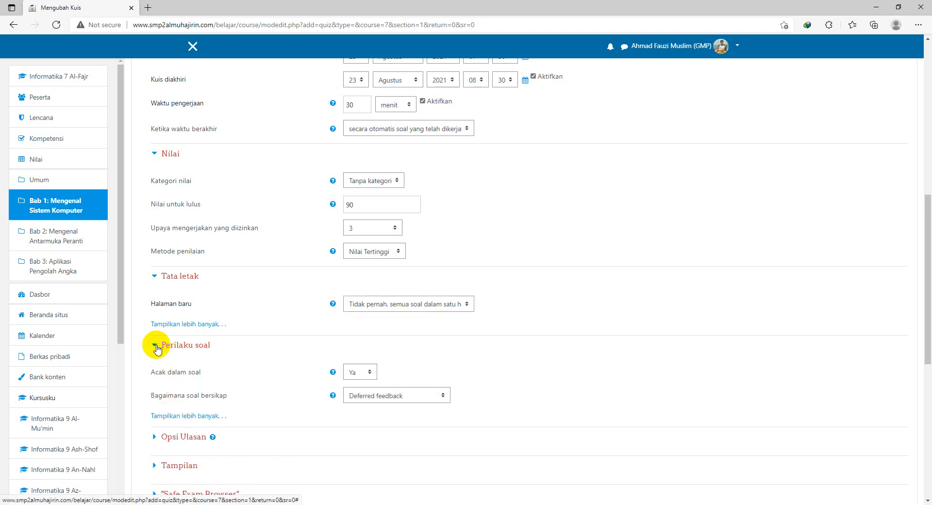
pyautogui.click(156, 346)
pyautogui.click(155, 346)
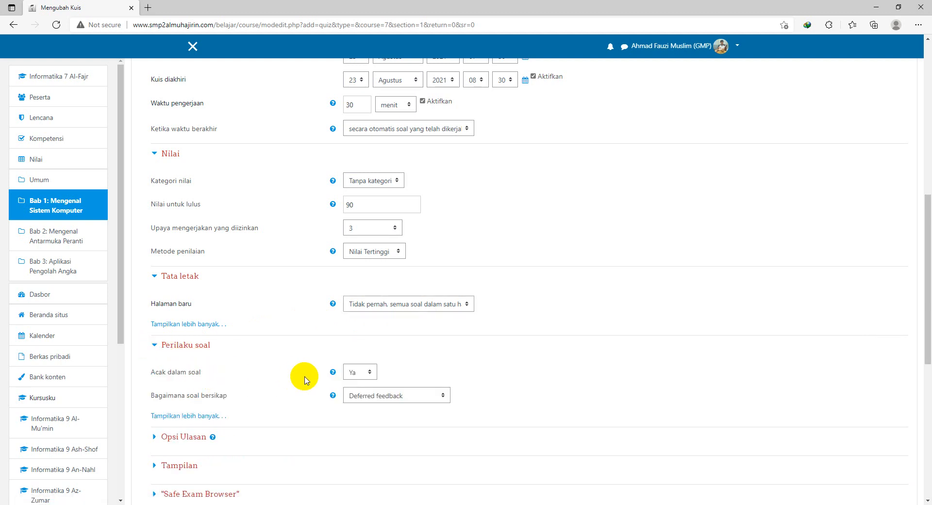
pyautogui.click(353, 372)
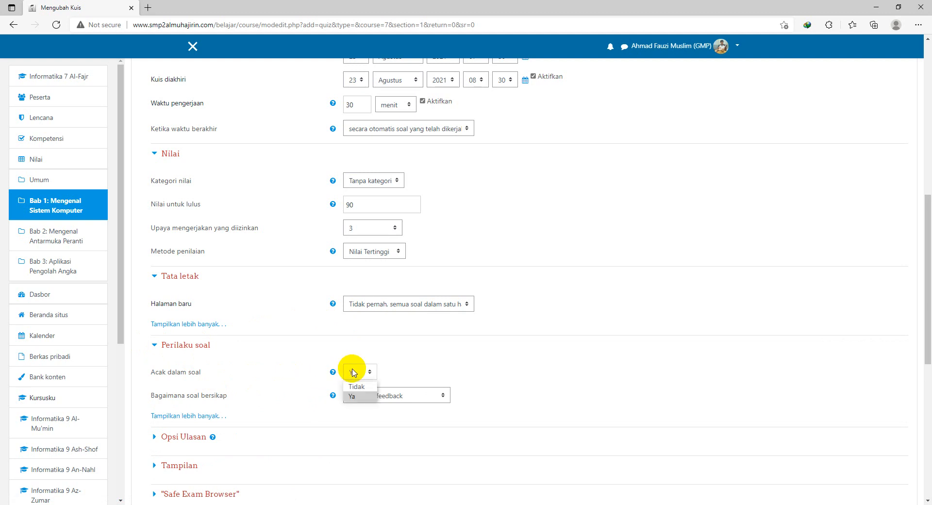
pyautogui.click(353, 373)
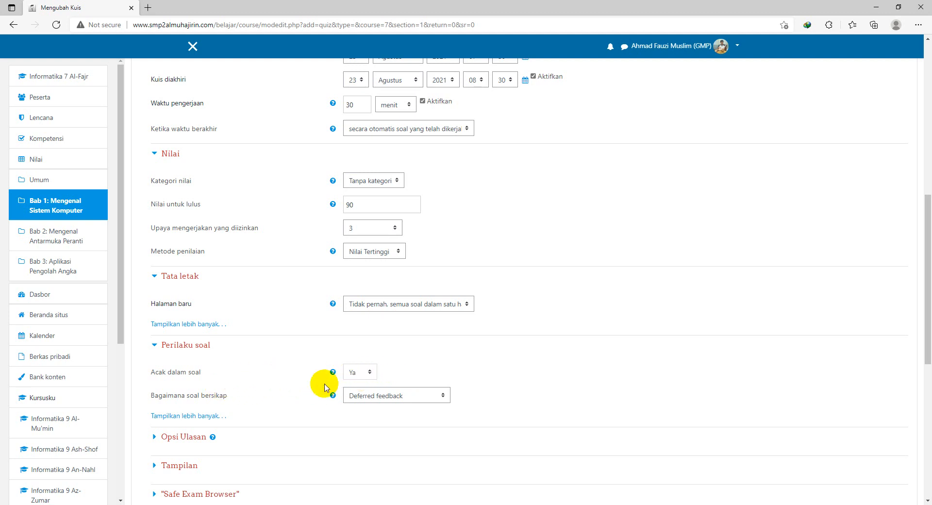
pyautogui.click(210, 418)
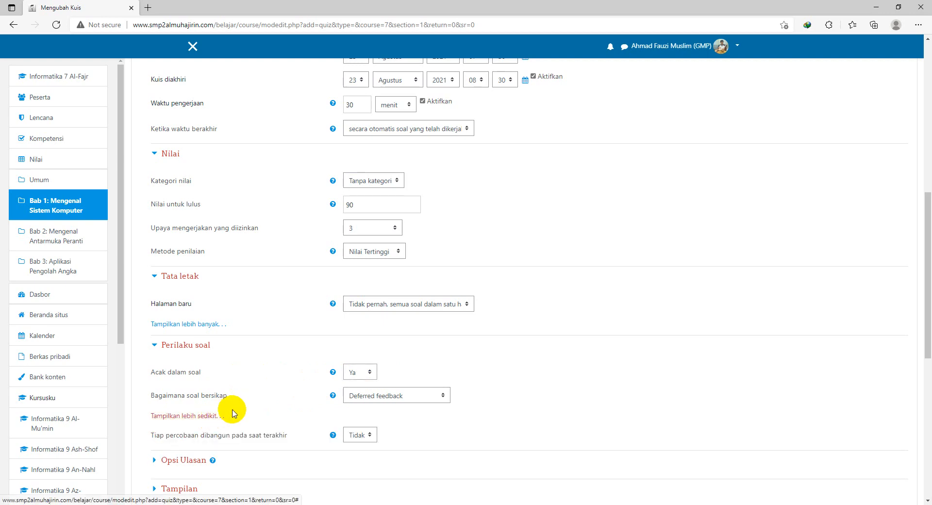
# Look over the review options under Opsi Ulasan and collapse the section again
pyautogui.scroll(-3, 217, 418)
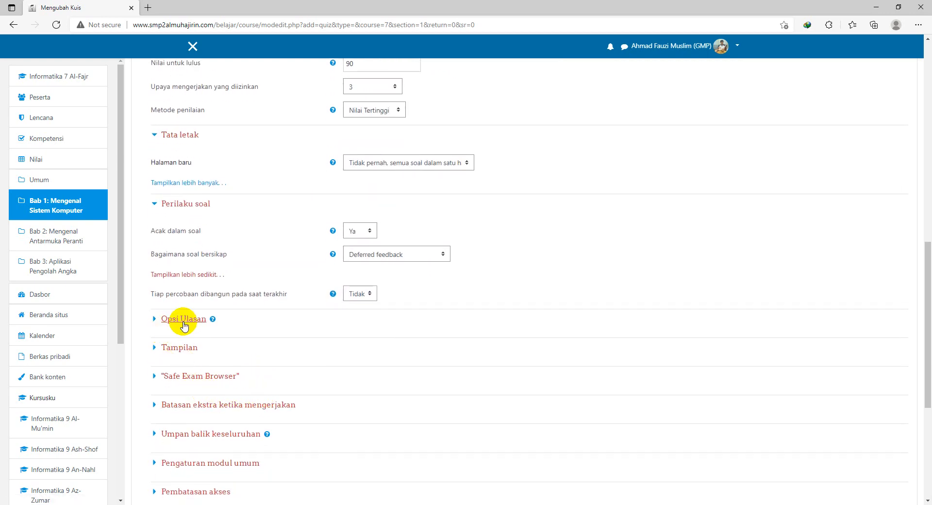
pyautogui.click(154, 319)
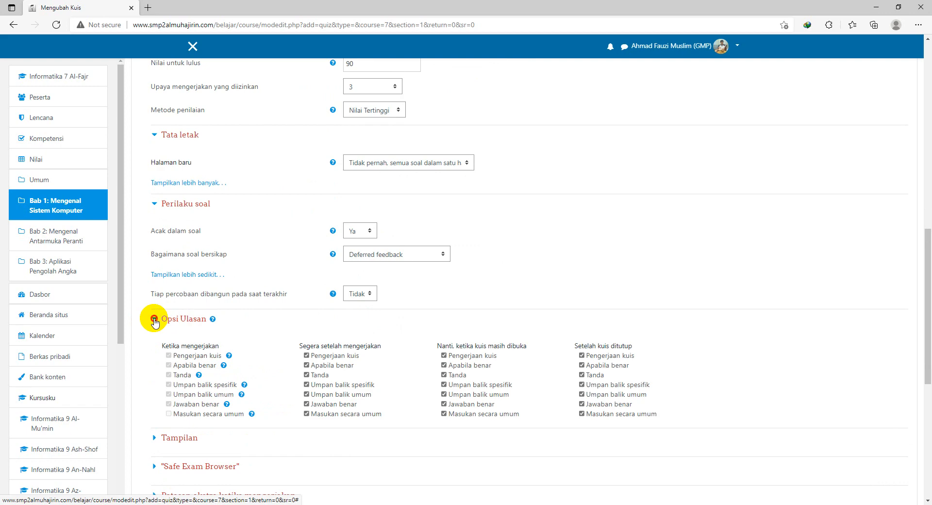
pyautogui.click(154, 319)
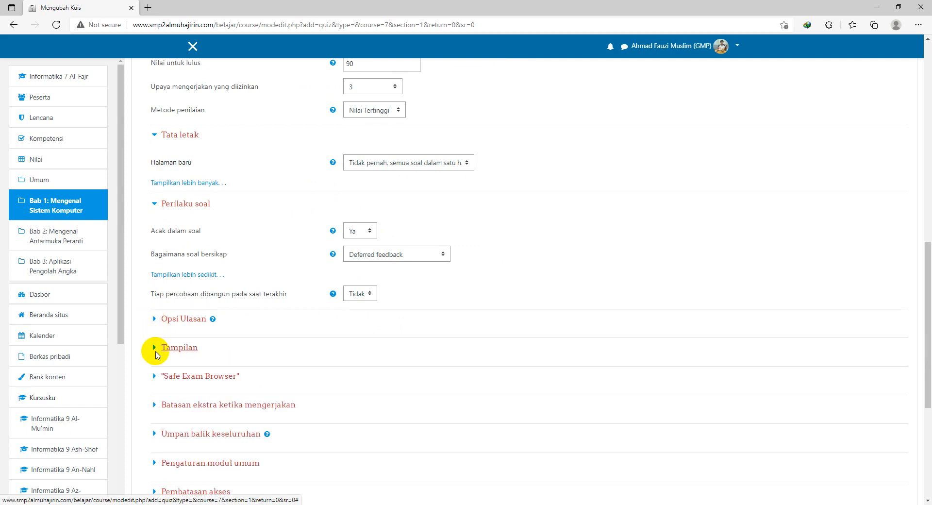
# Set Pelacakan penyelesaian to "Aktivitas otomatis lengkap apabila kondisi terpenuhi" and require students to receive a grade (Perlu dinilai)
pyautogui.scroll(-1, 170, 335)
pyautogui.scroll(-1, 166, 324)
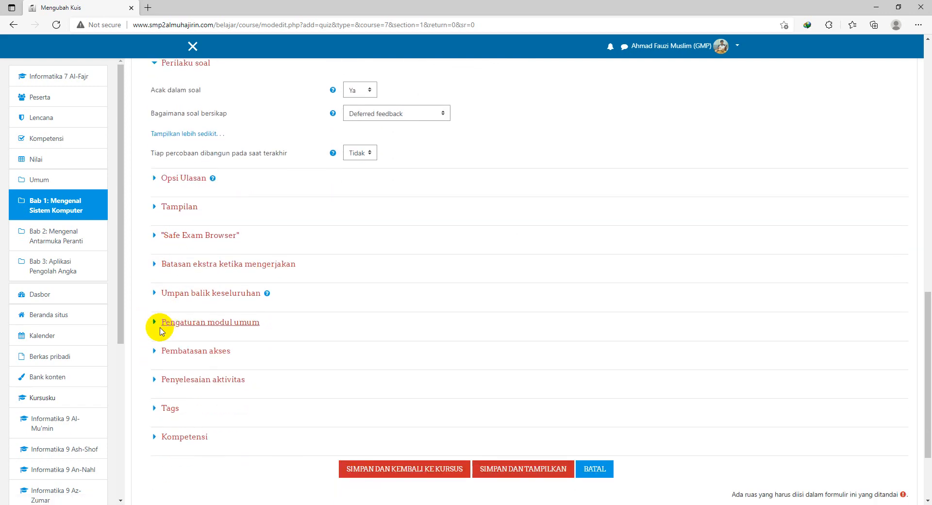
pyautogui.click(154, 382)
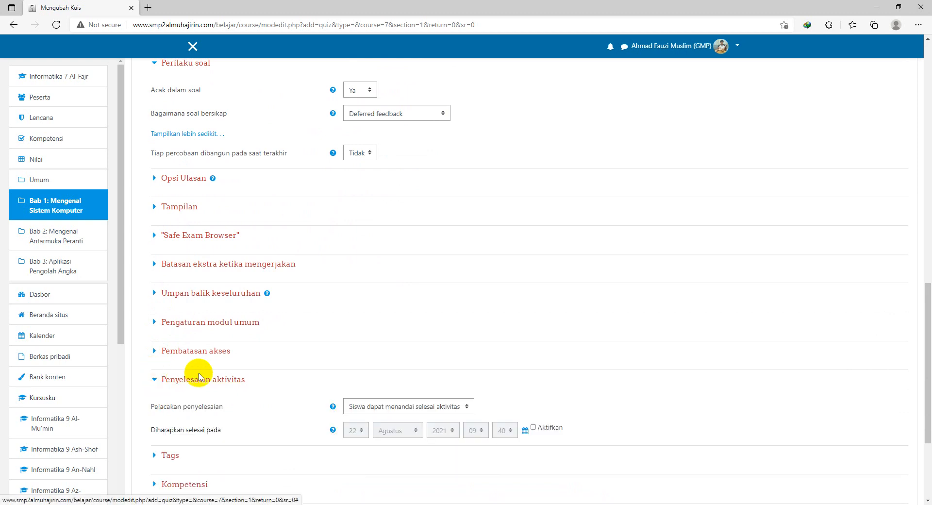
pyautogui.scroll(-1, 286, 372)
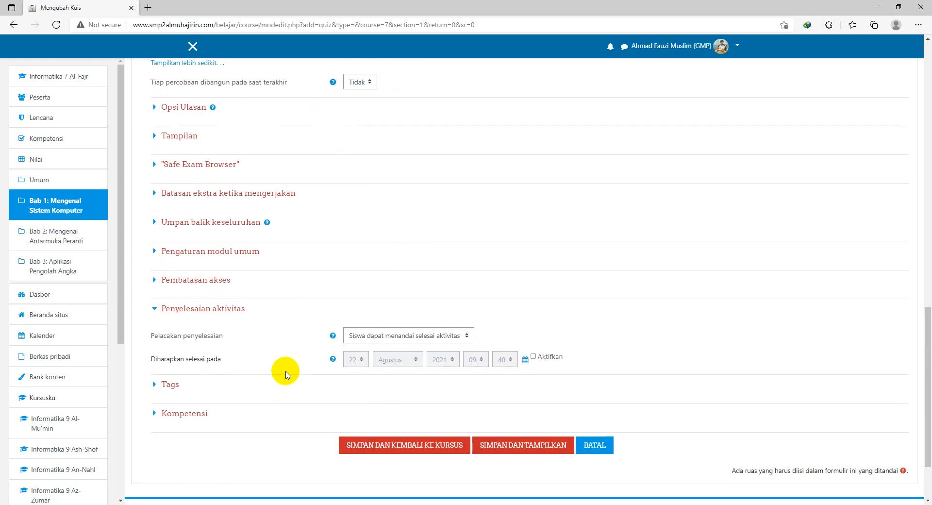
pyautogui.click(435, 337)
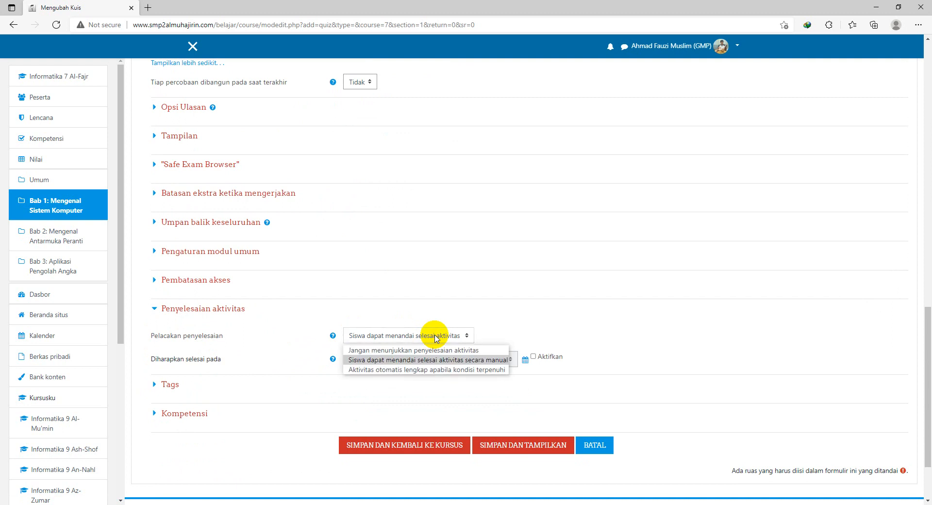
pyautogui.click(424, 370)
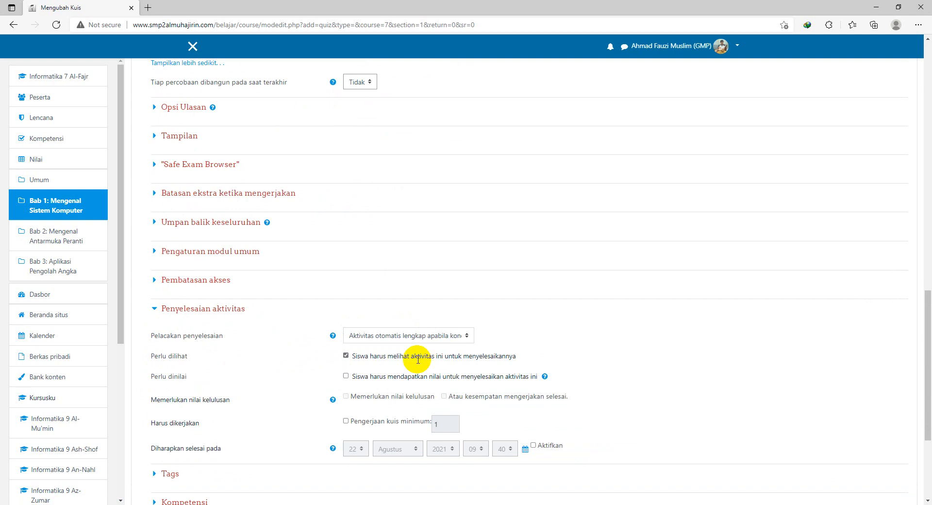
pyautogui.click(346, 377)
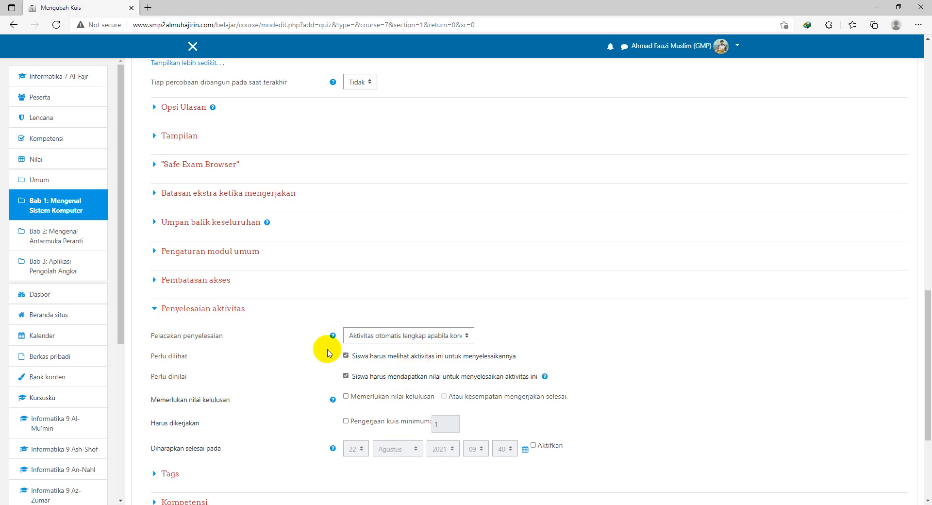
# Save the quiz settings and return to the course page to find the quiz under Bab 1
pyautogui.scroll(2, 513, 359)
pyautogui.scroll(-3, 516, 365)
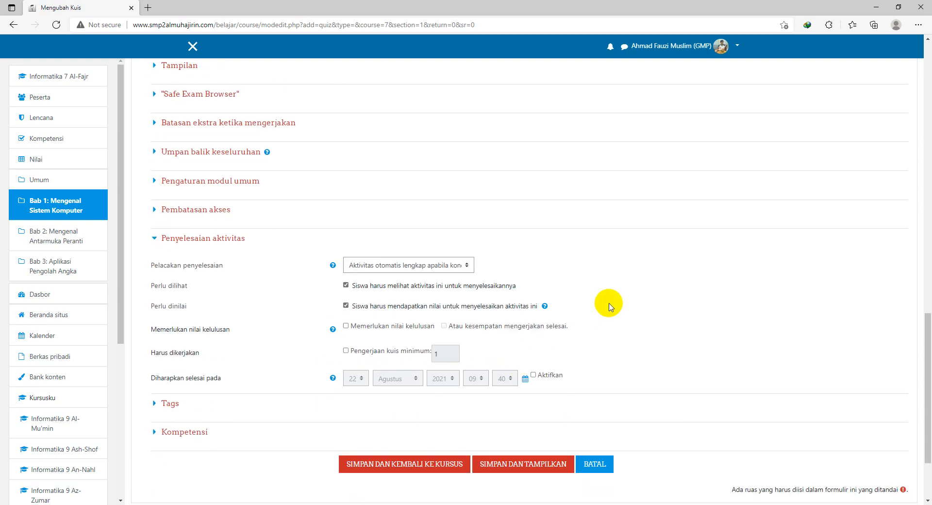
pyautogui.scroll(3, 608, 305)
pyautogui.scroll(-3, 630, 345)
pyautogui.scroll(-2, 592, 286)
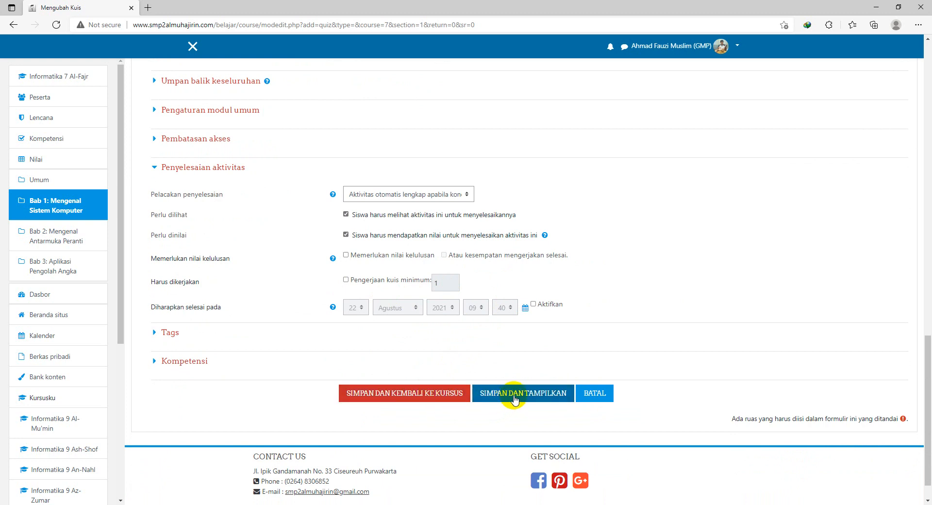
pyautogui.click(430, 398)
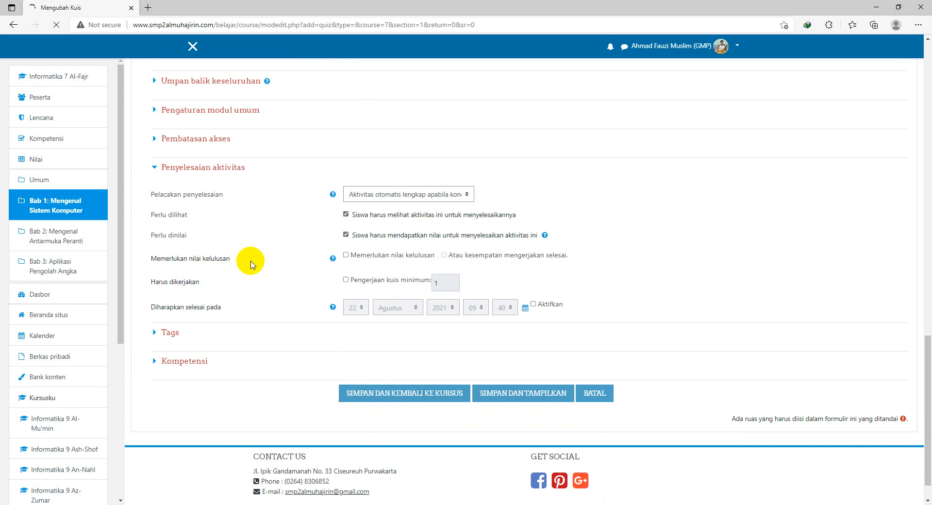
pyautogui.scroll(2, 339, 281)
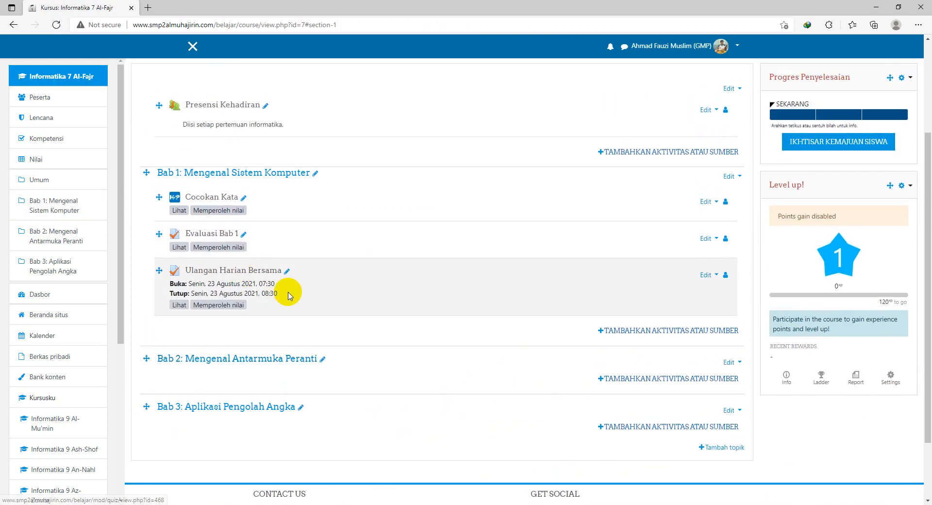